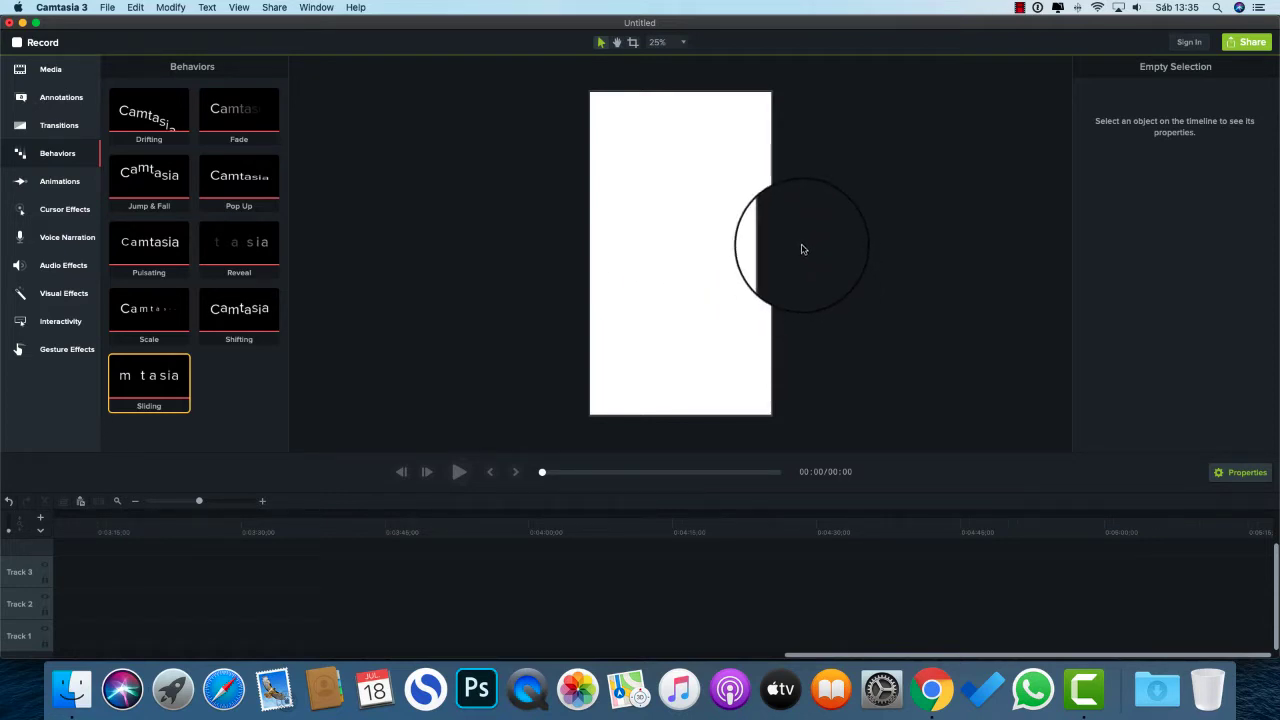
- Configure the project at 1080 by 1920 with a white canvas color and apply the settings
right_click(802, 249)
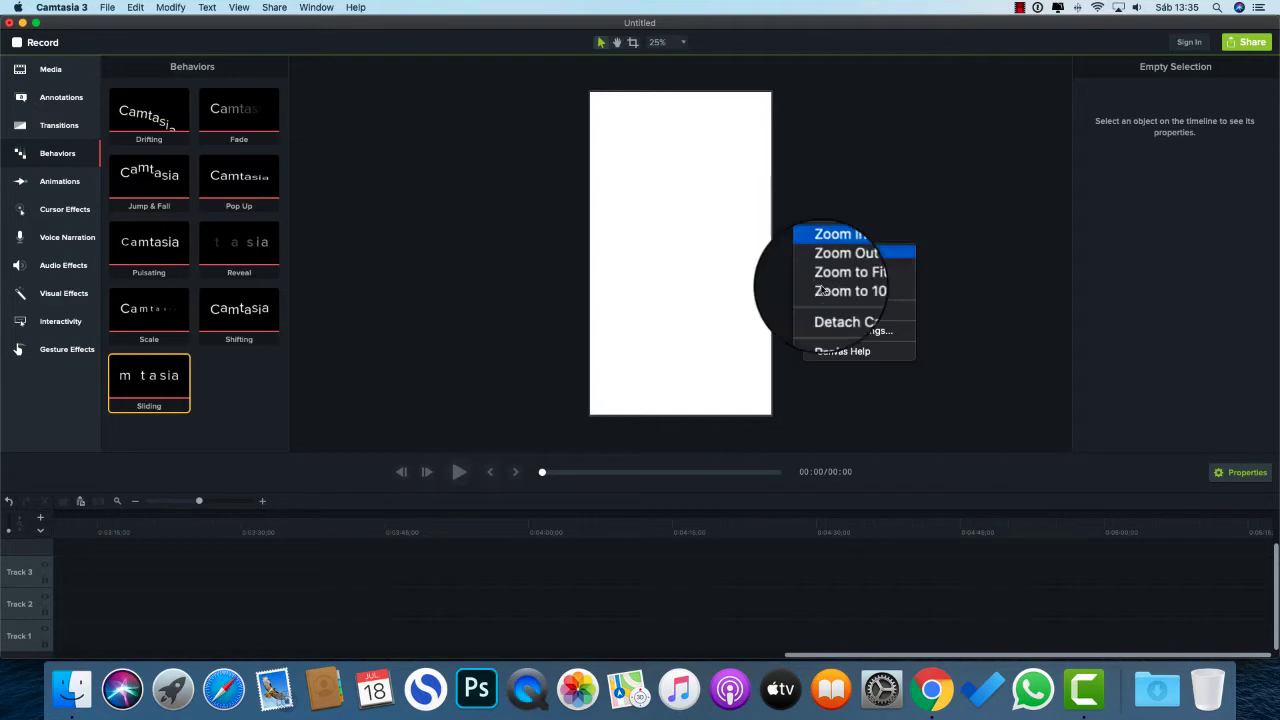
click(862, 340)
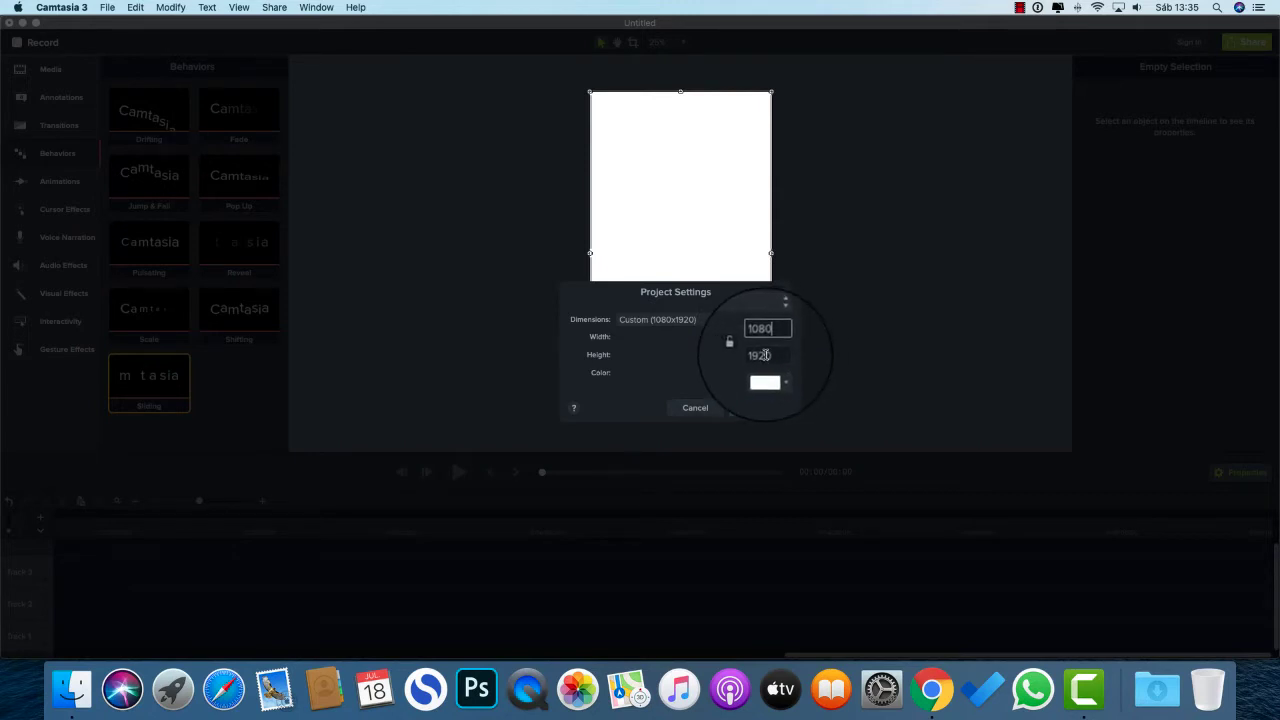
text(1)
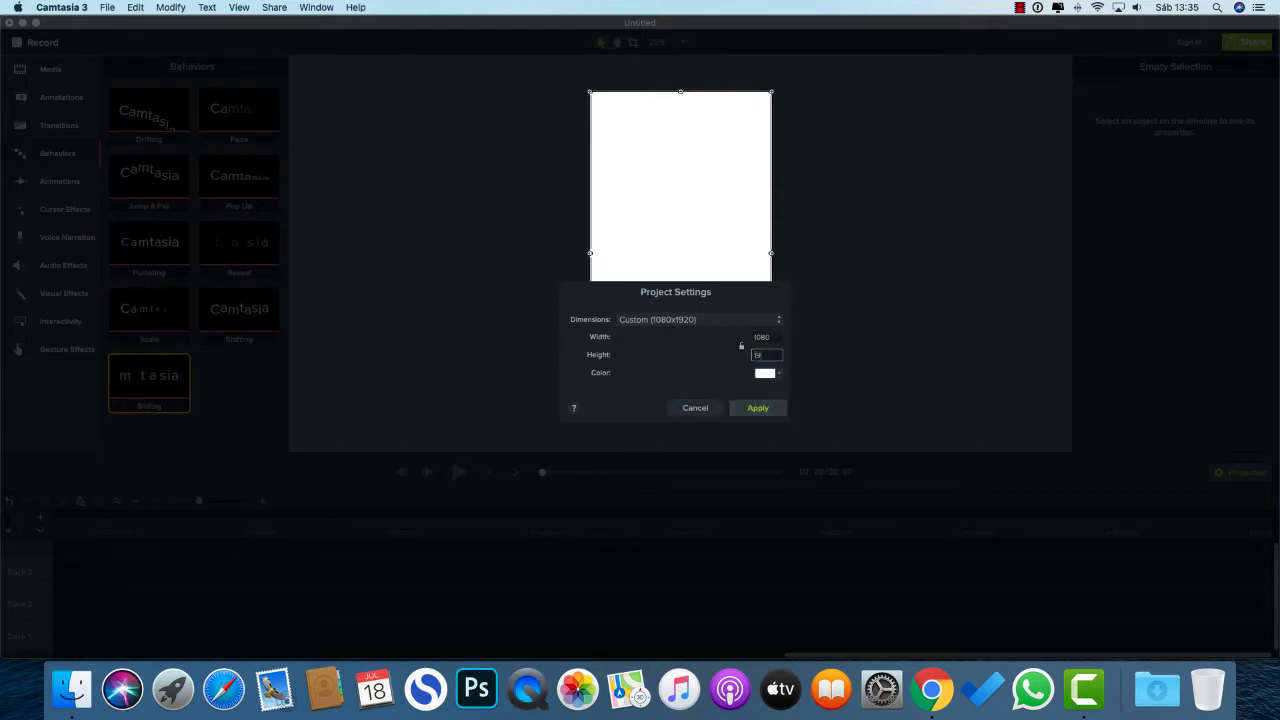
click(776, 373)
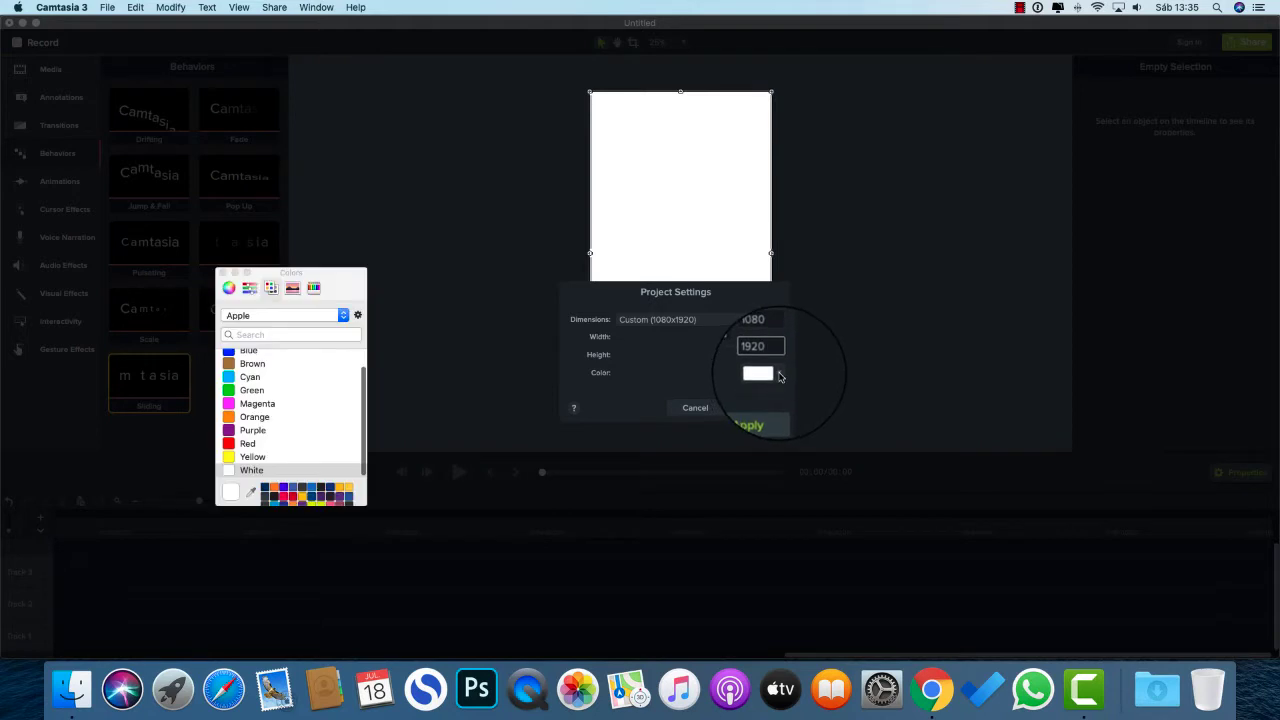
click(233, 378)
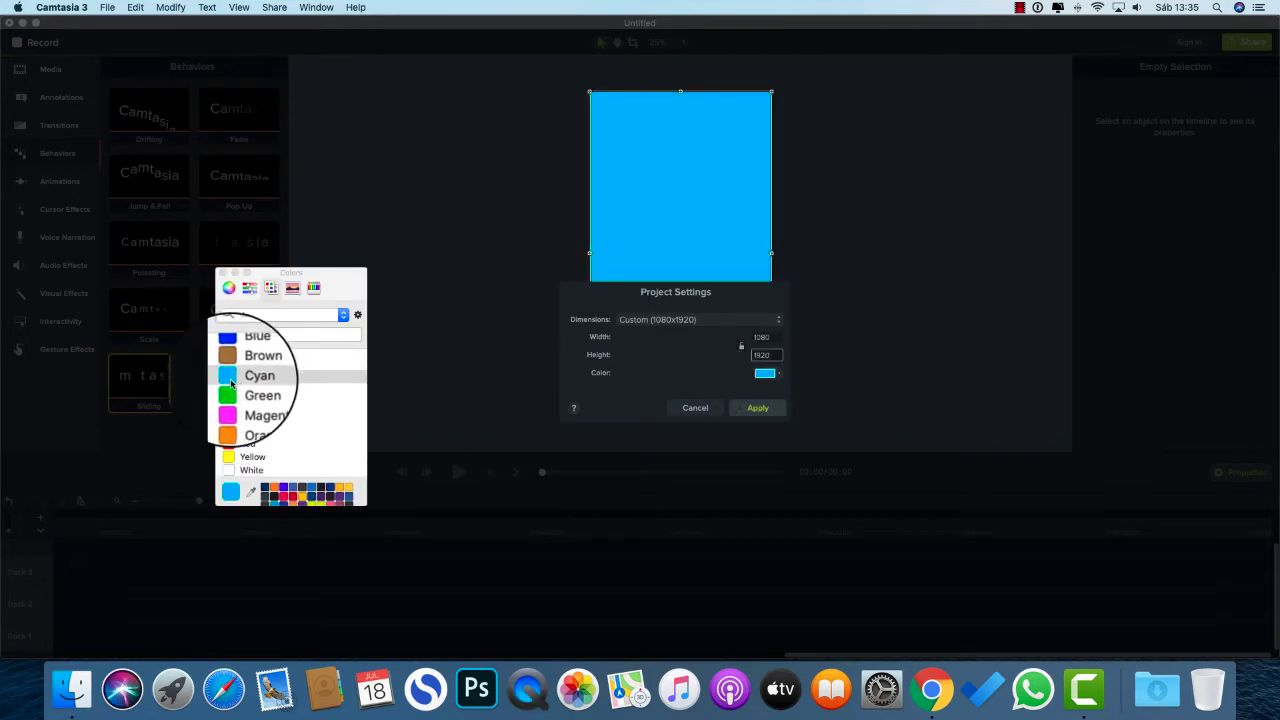
click(248, 470)
click(757, 408)
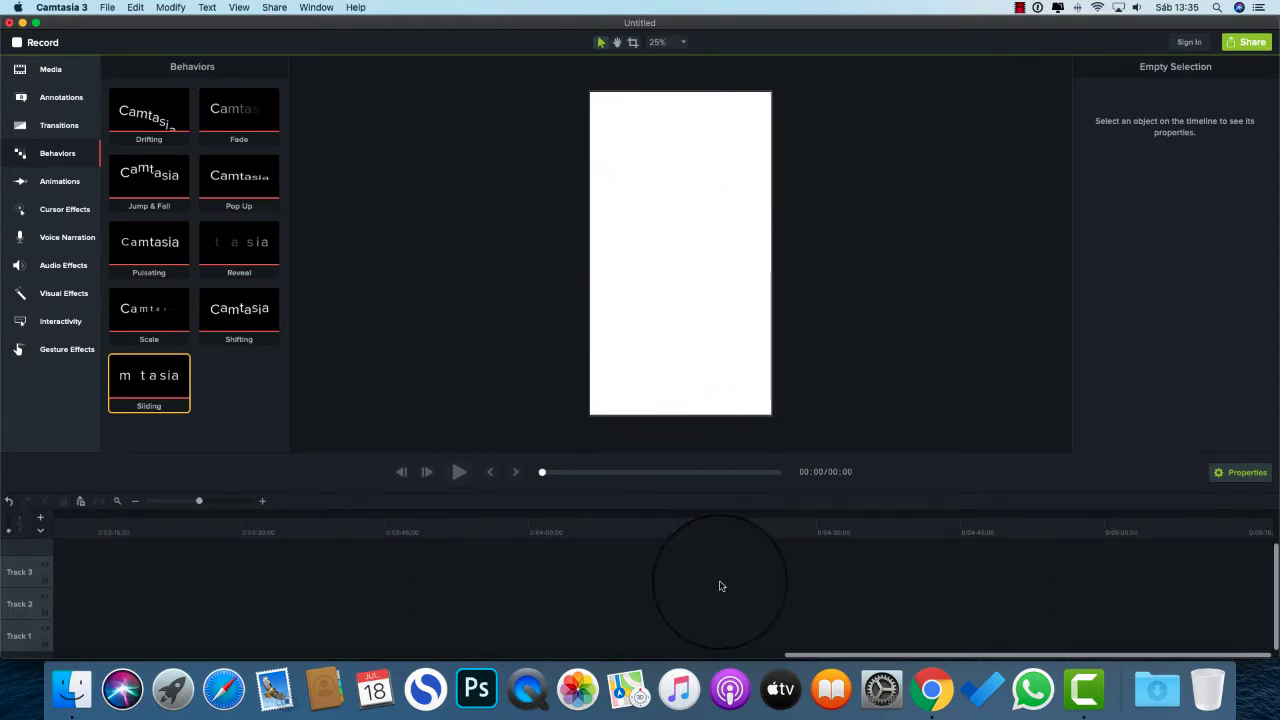
- Add the video "sobre el propósito de vida" from the Downloads folder to Track 2
click(1157, 688)
drag(1173, 588, 466, 540)
click(832, 582)
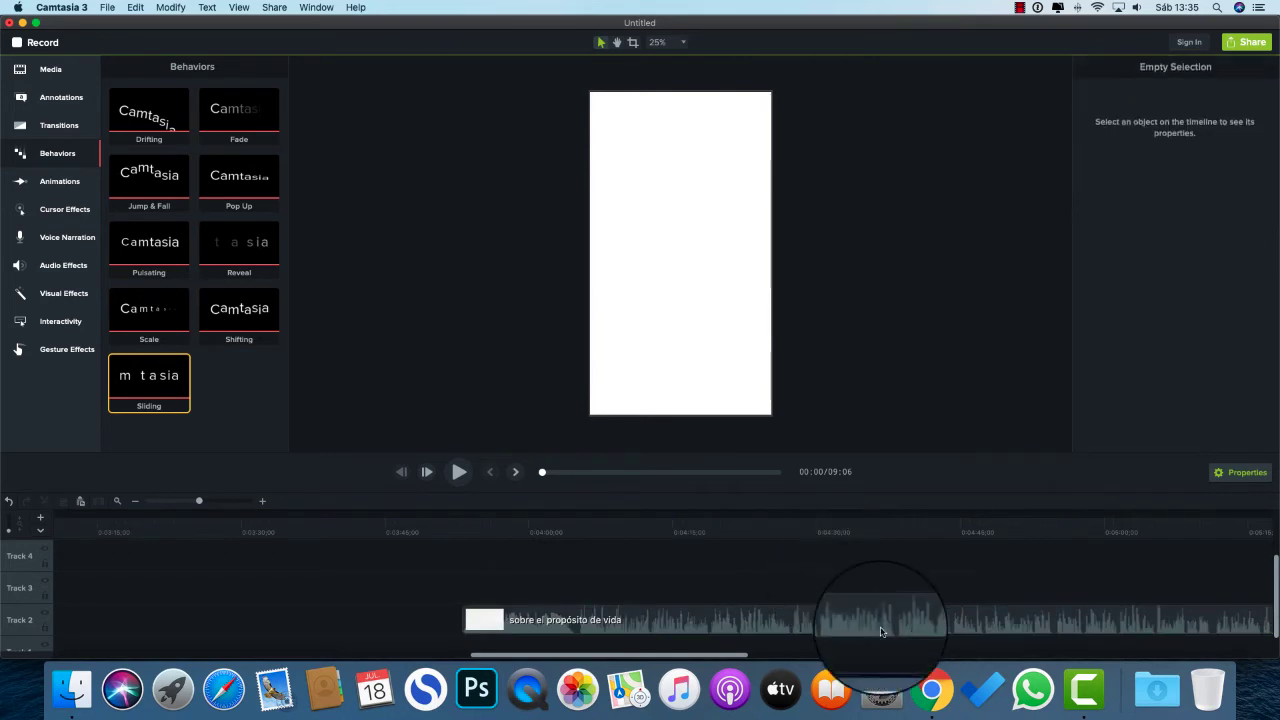
- Move the "sobre el propósito de vida" clip to the very start of the timeline on Track 2
drag(774, 619, 331, 623)
scroll(331, 623, left, 5)
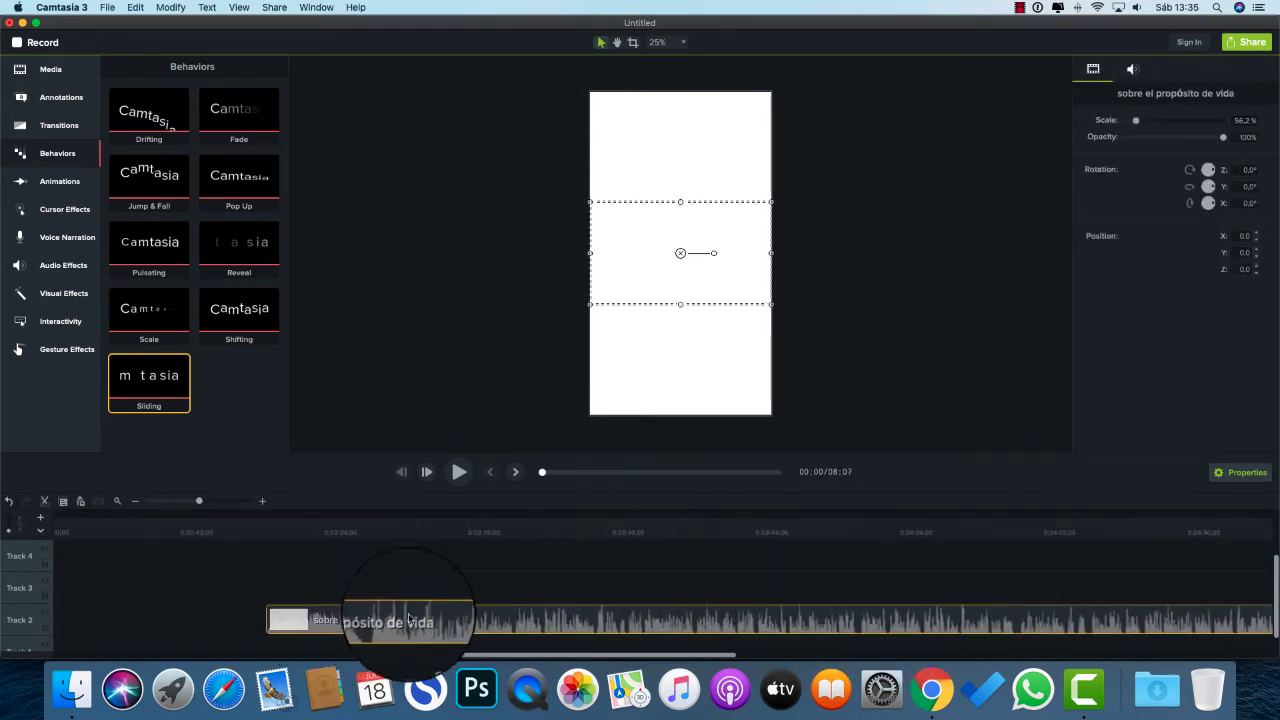
click(187, 502)
scroll(294, 588, left, 20)
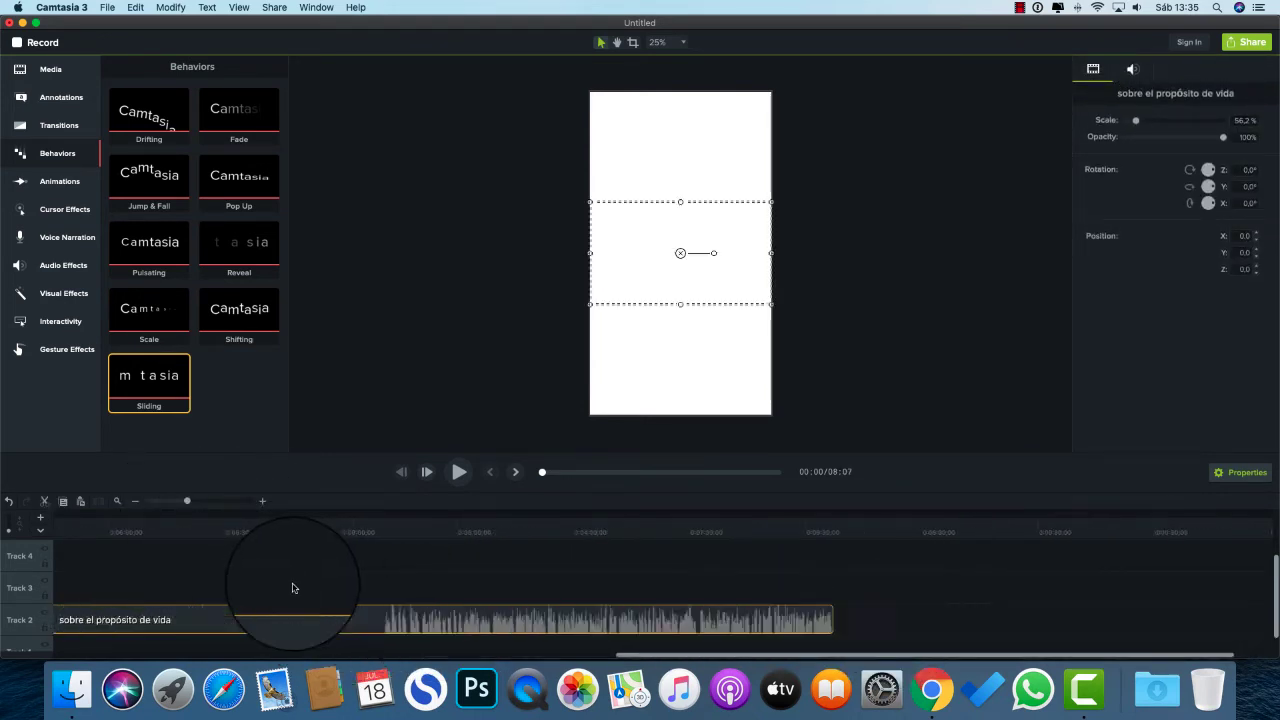
drag(780, 620, 150, 617)
scroll(137, 563, left, 2)
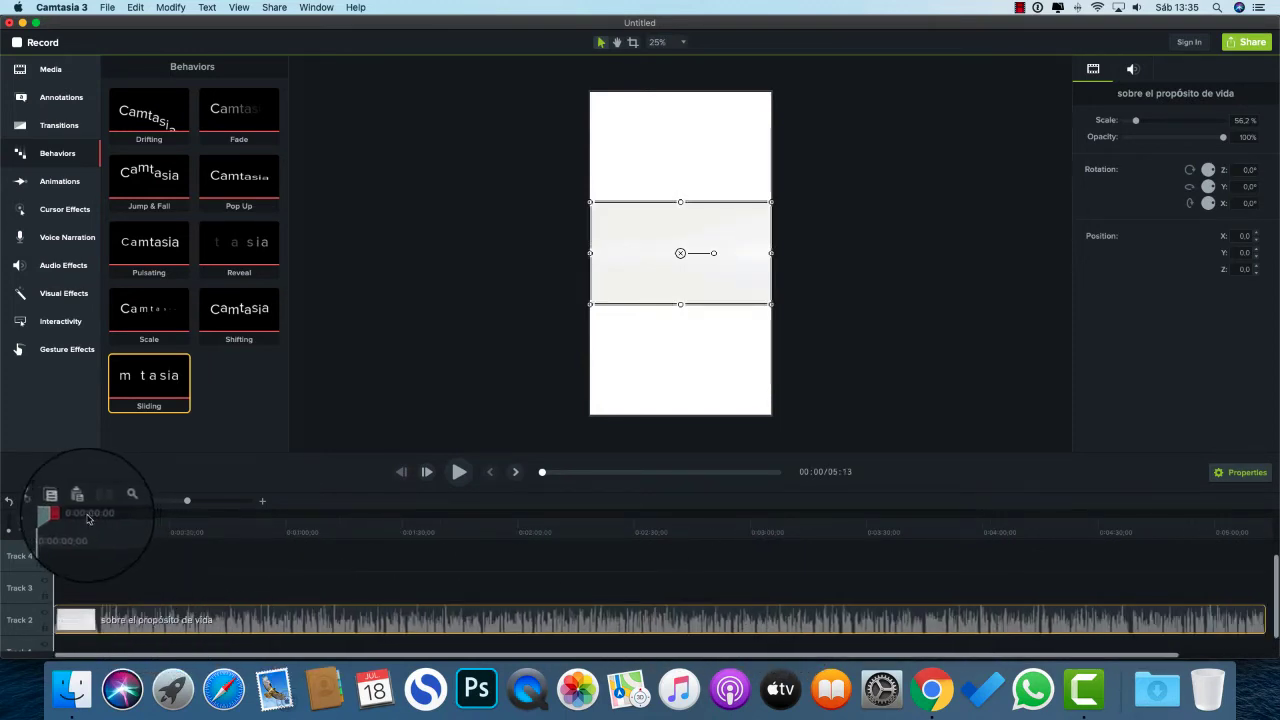
- Preview the clip from its start with the system volume raised, and check the frame at about 28 seconds
key(space)
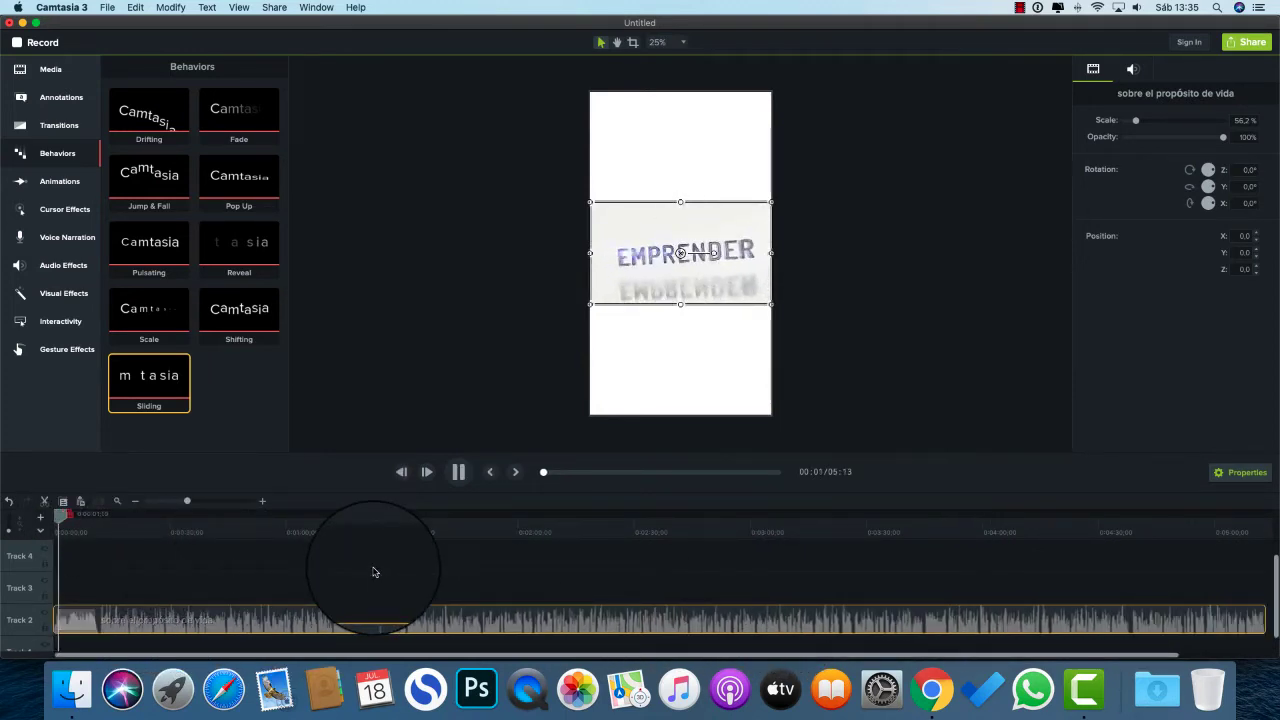
key(XF86AudioRaiseVolume)
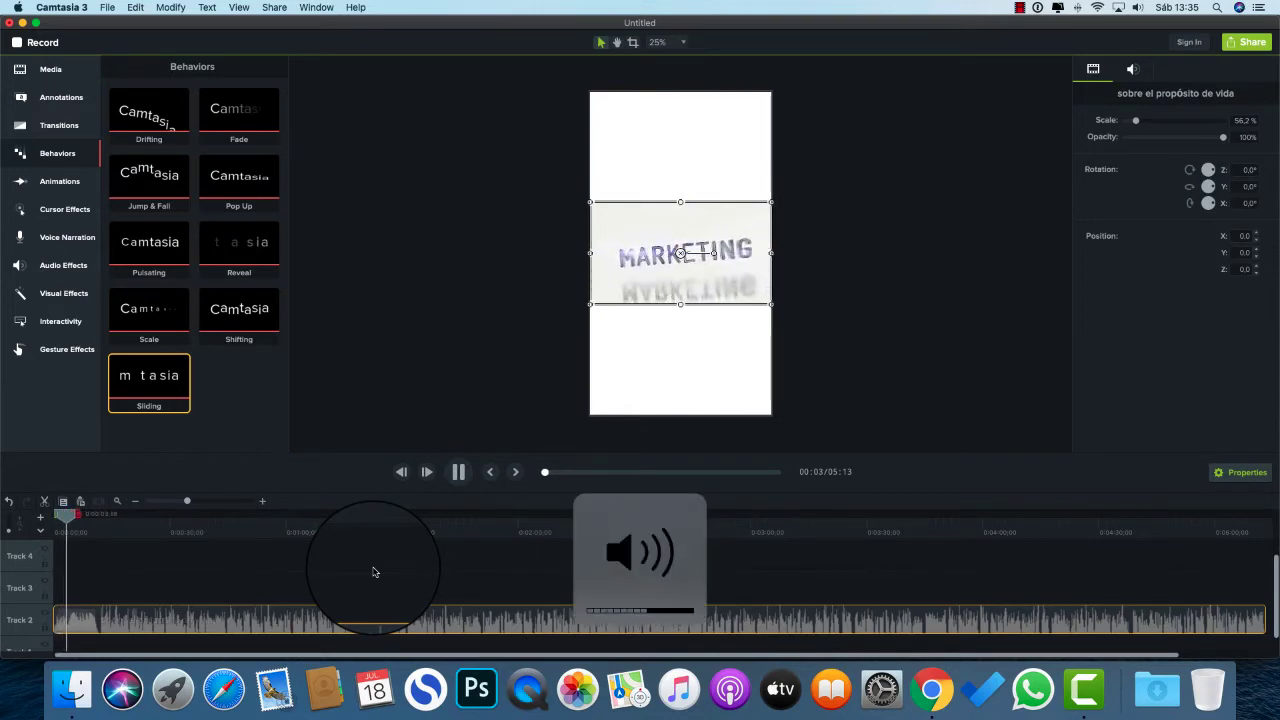
click(164, 530)
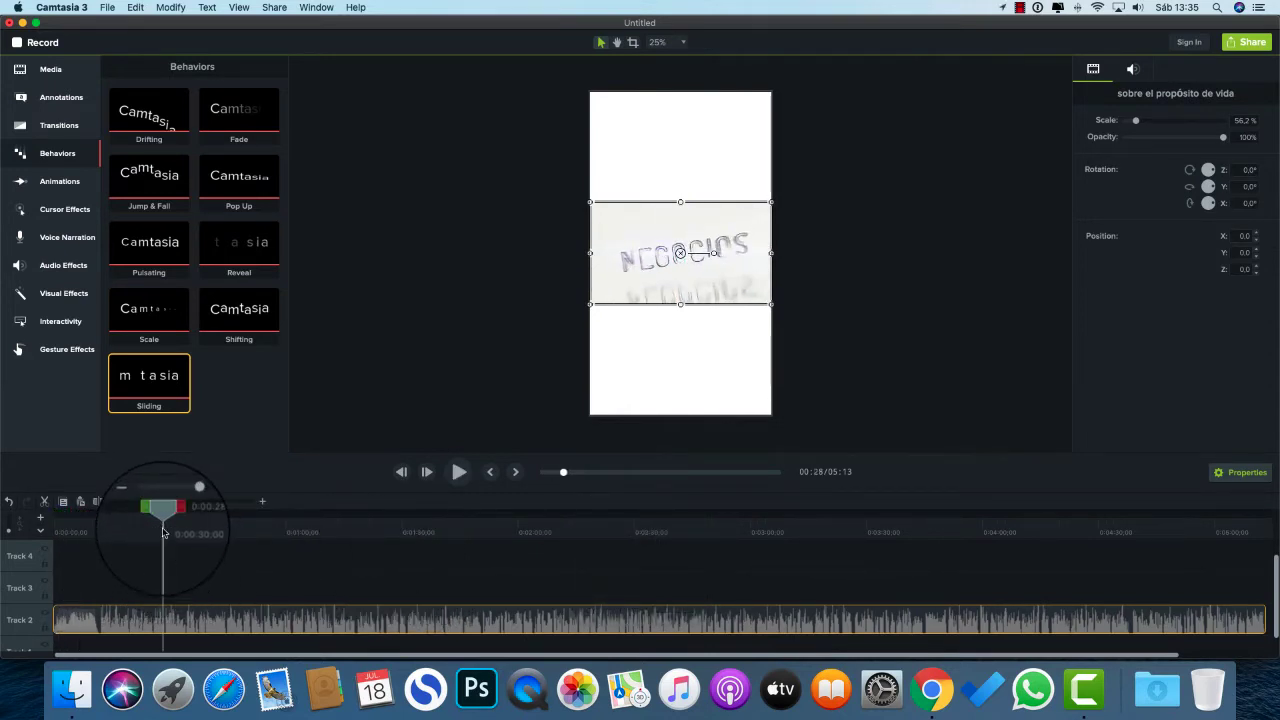
- Shift the Track 2 clip about 11 seconds later and preview the footage around the one-minute mark
click(340, 583)
drag(267, 619, 311, 621)
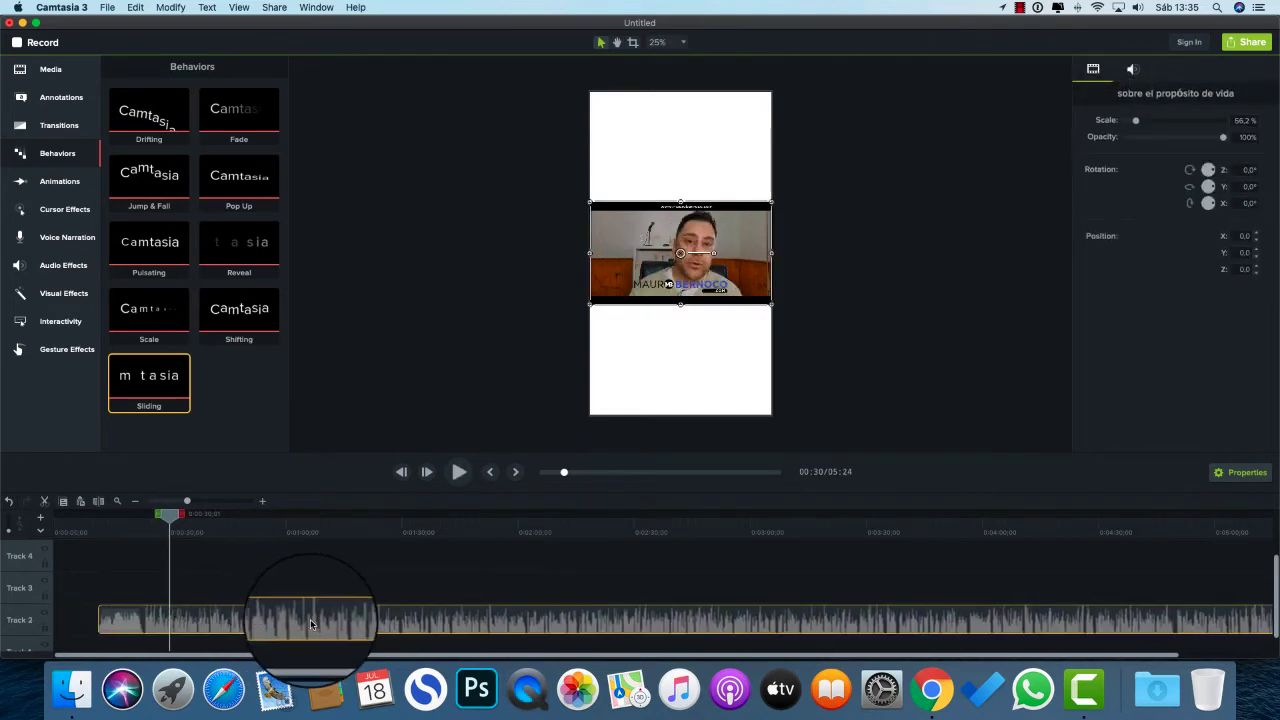
click(298, 540)
key(space)
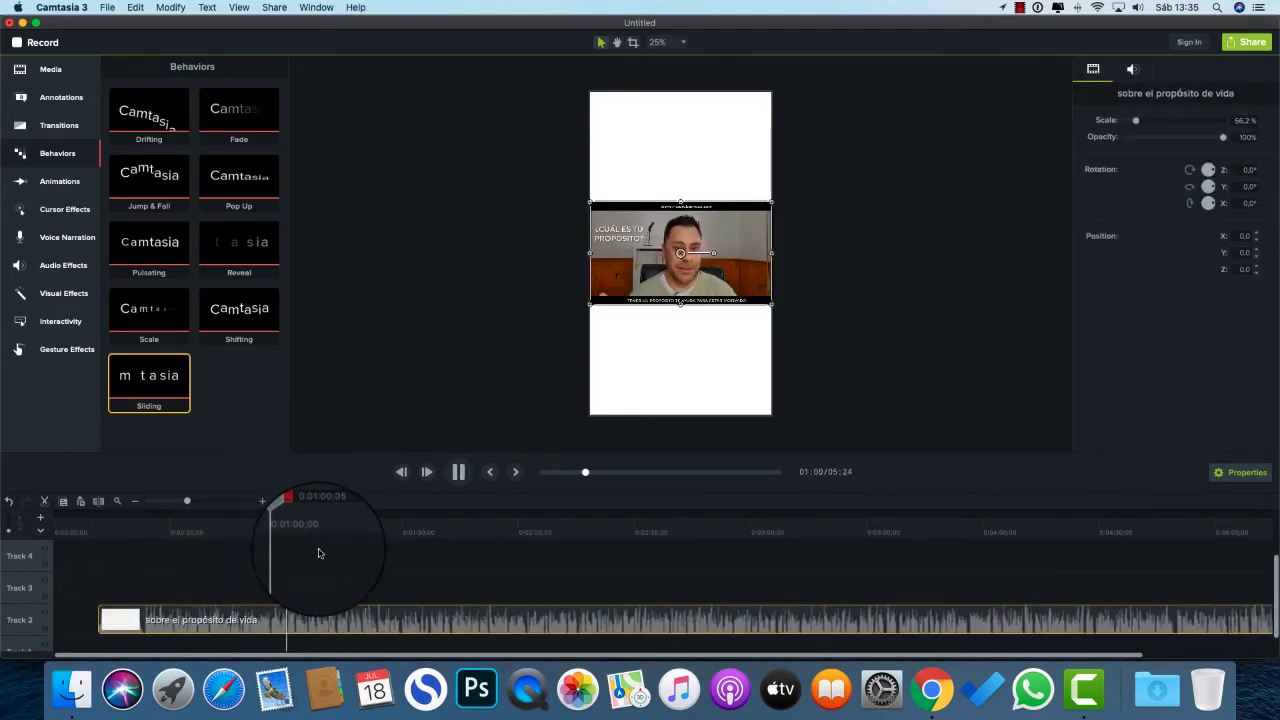
key(space)
- Show all callout styles and insert a text-only callout on Track 3 at about 10 seconds
click(96, 530)
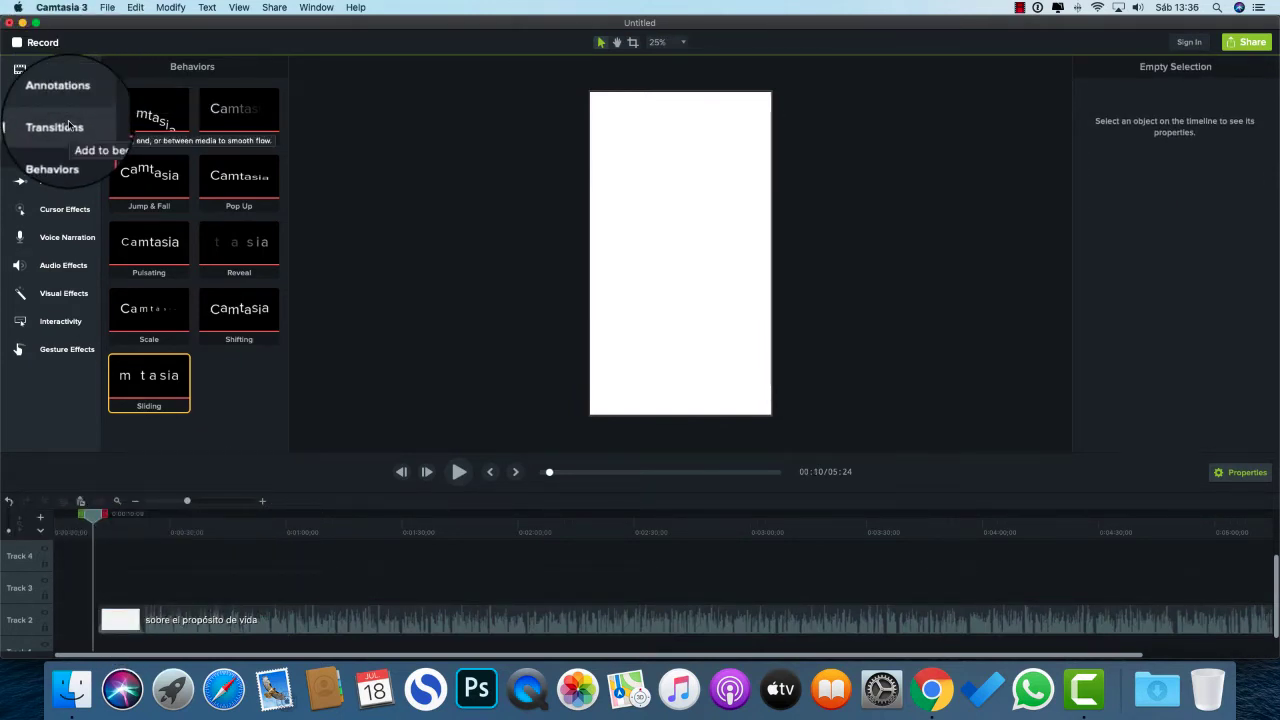
click(62, 100)
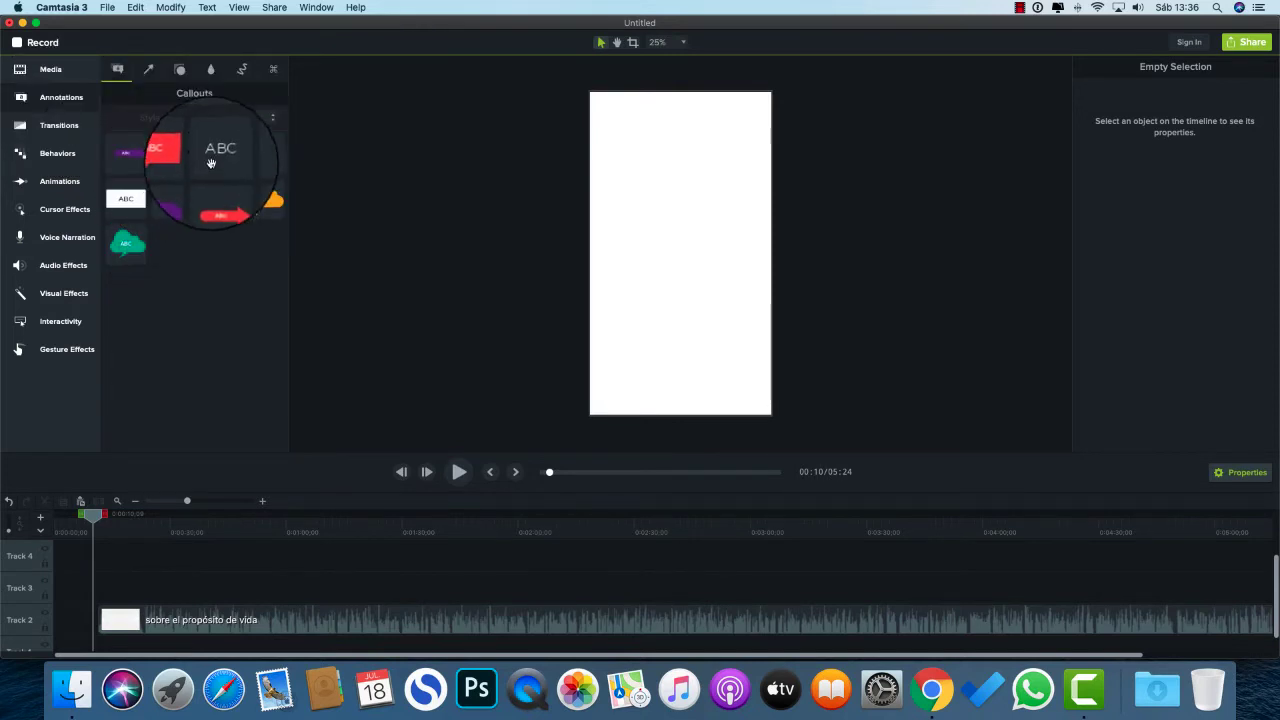
click(200, 118)
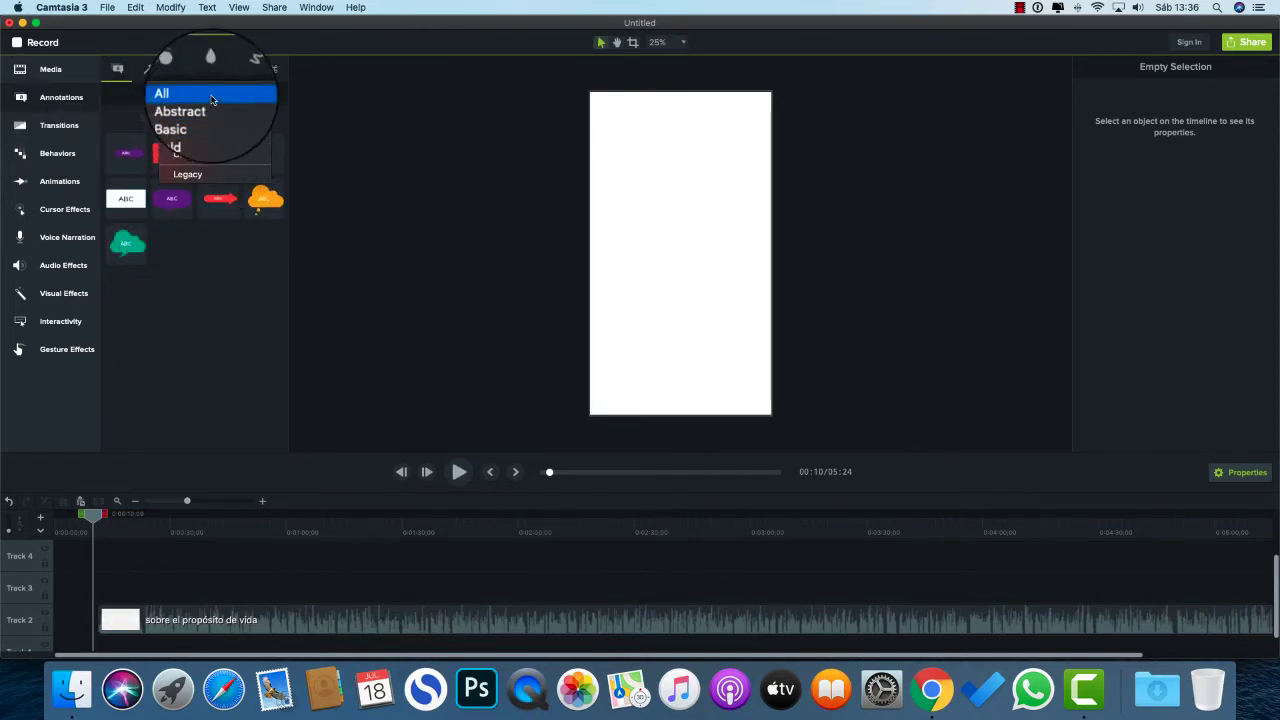
click(205, 92)
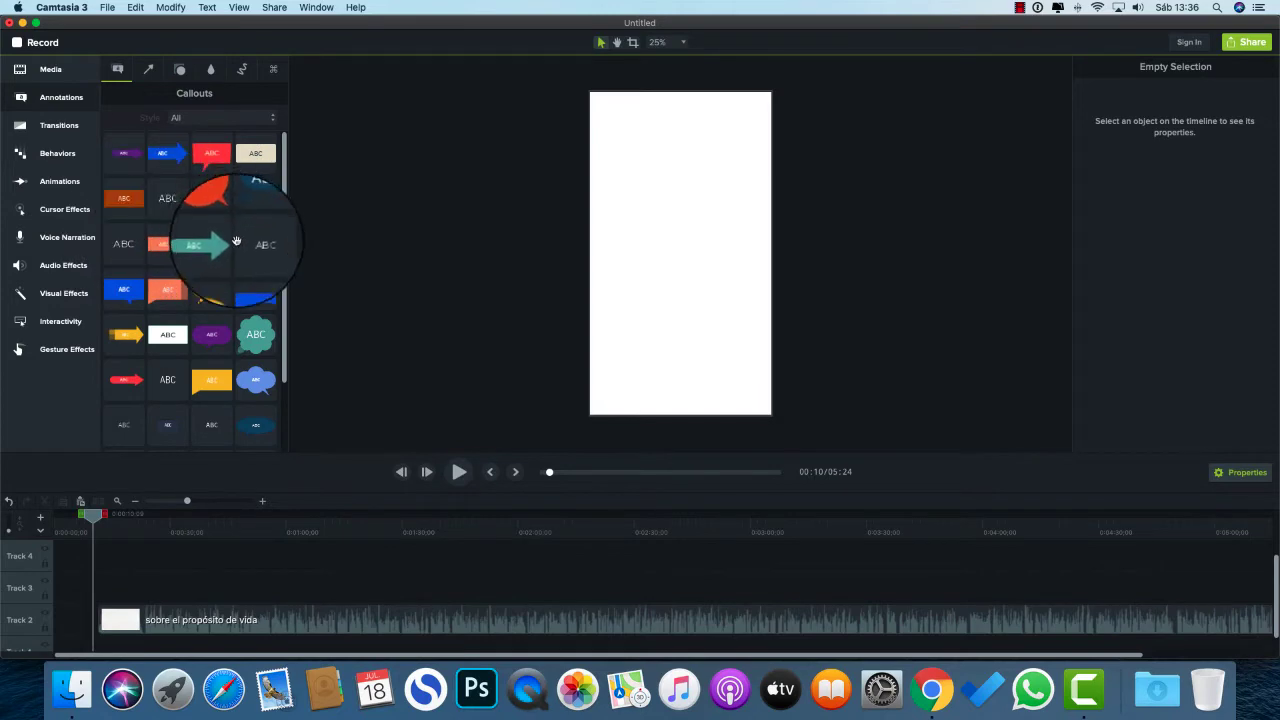
right_click(164, 368)
click(205, 379)
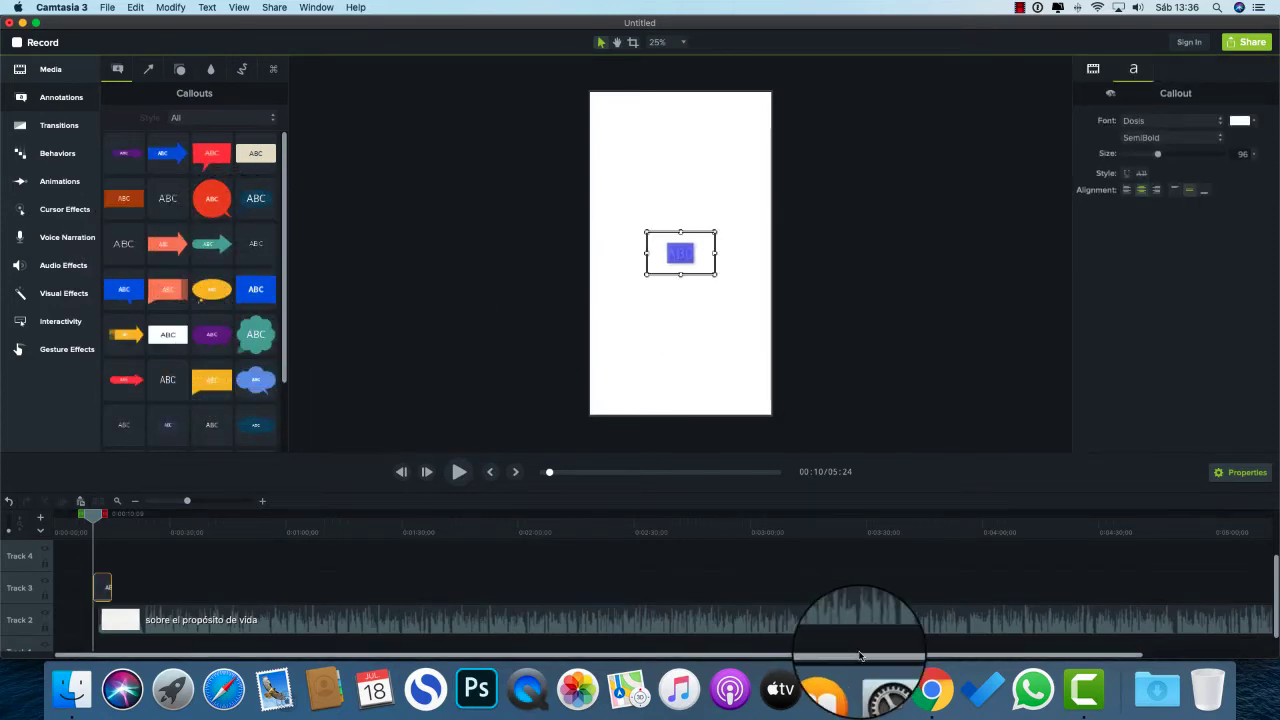
- Copy the title "Sin un Propósito de Vida, No Tendrás un Negocio Exitoso" from the YouTube page in Chrome into the callout in Camtasia
click(931, 689)
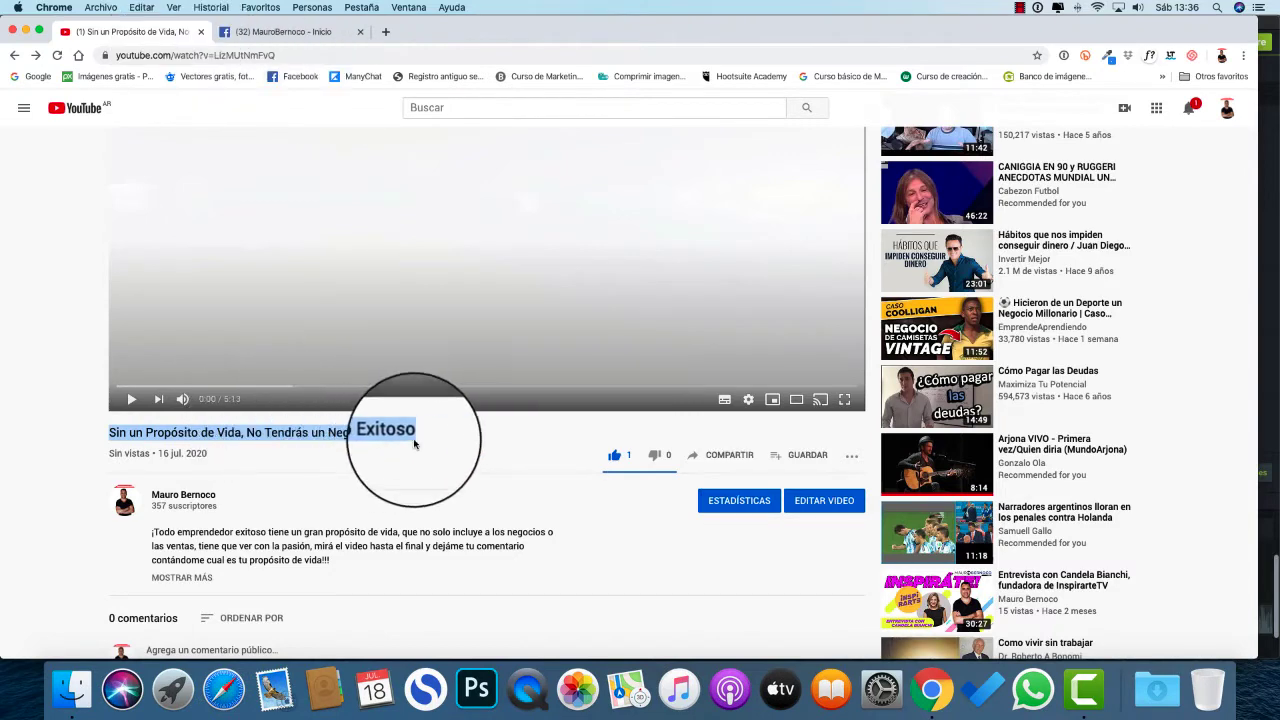
scroll(420, 360, up, 3)
click(127, 525)
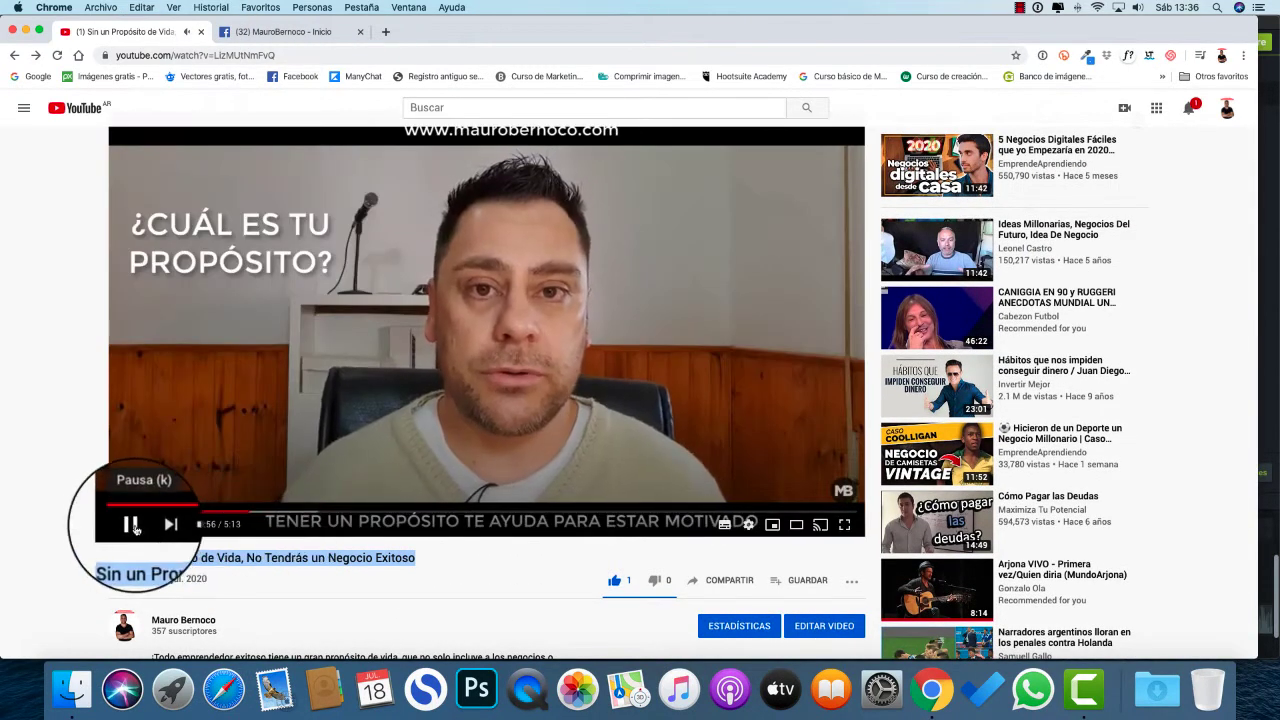
click(135, 527)
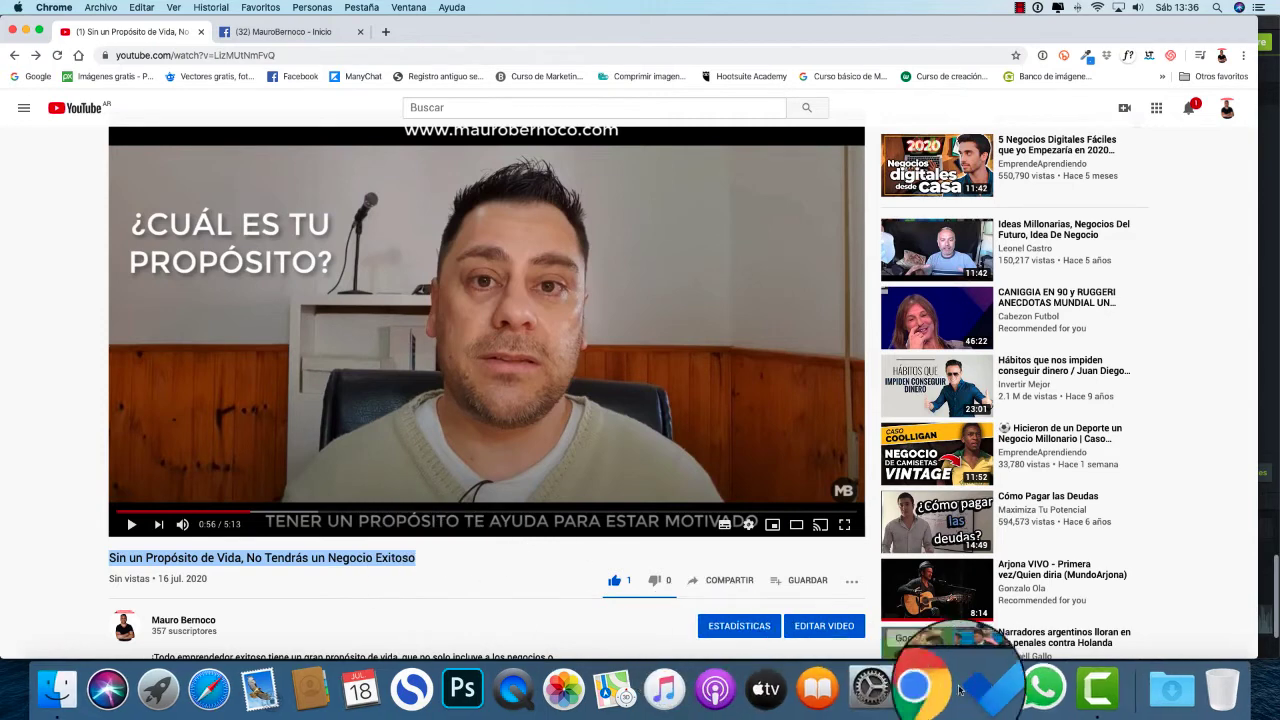
click(1085, 688)
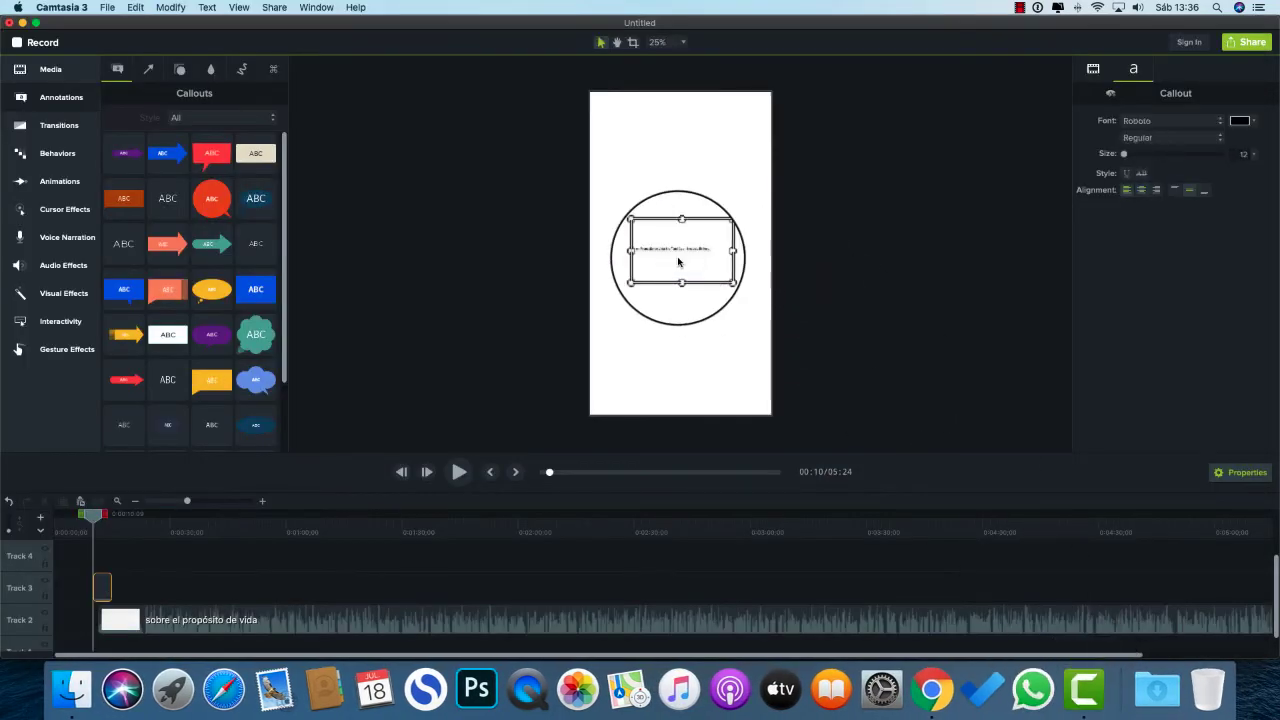
click(743, 273)
click(693, 259)
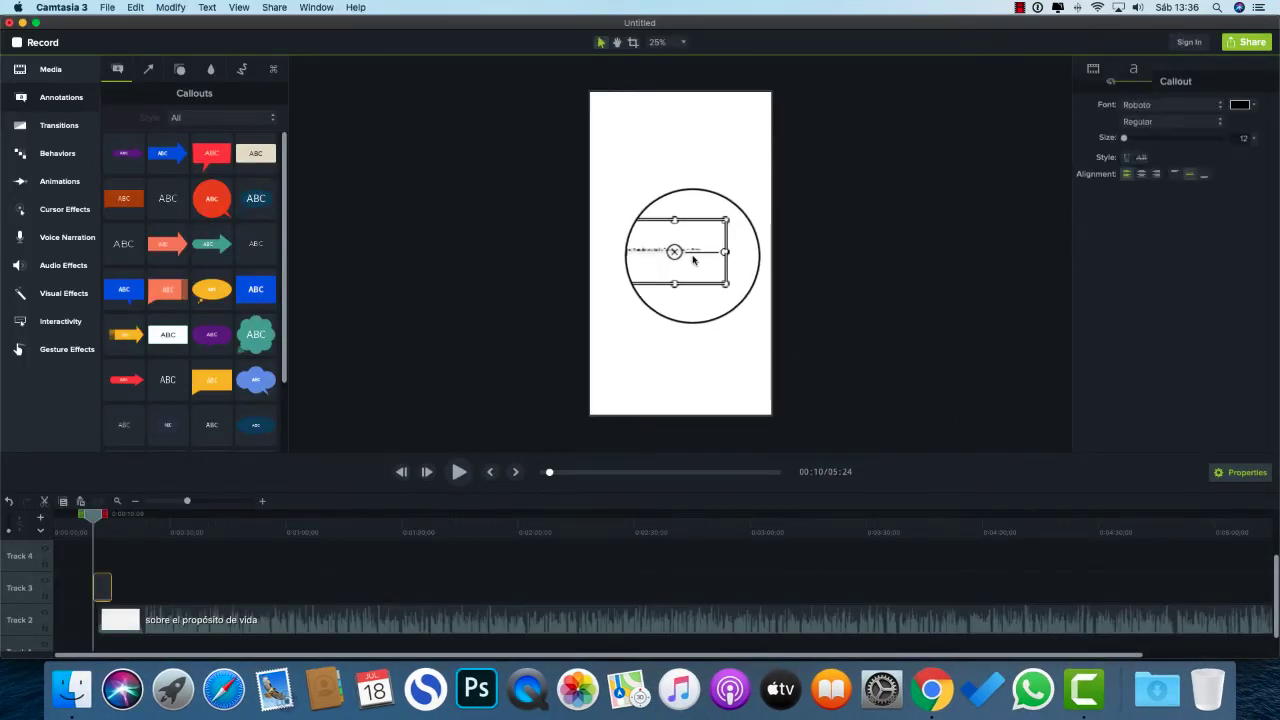
- Format the callout text at size 86 with centered alignment and remove its drop shadow
drag(1137, 156, 1160, 156)
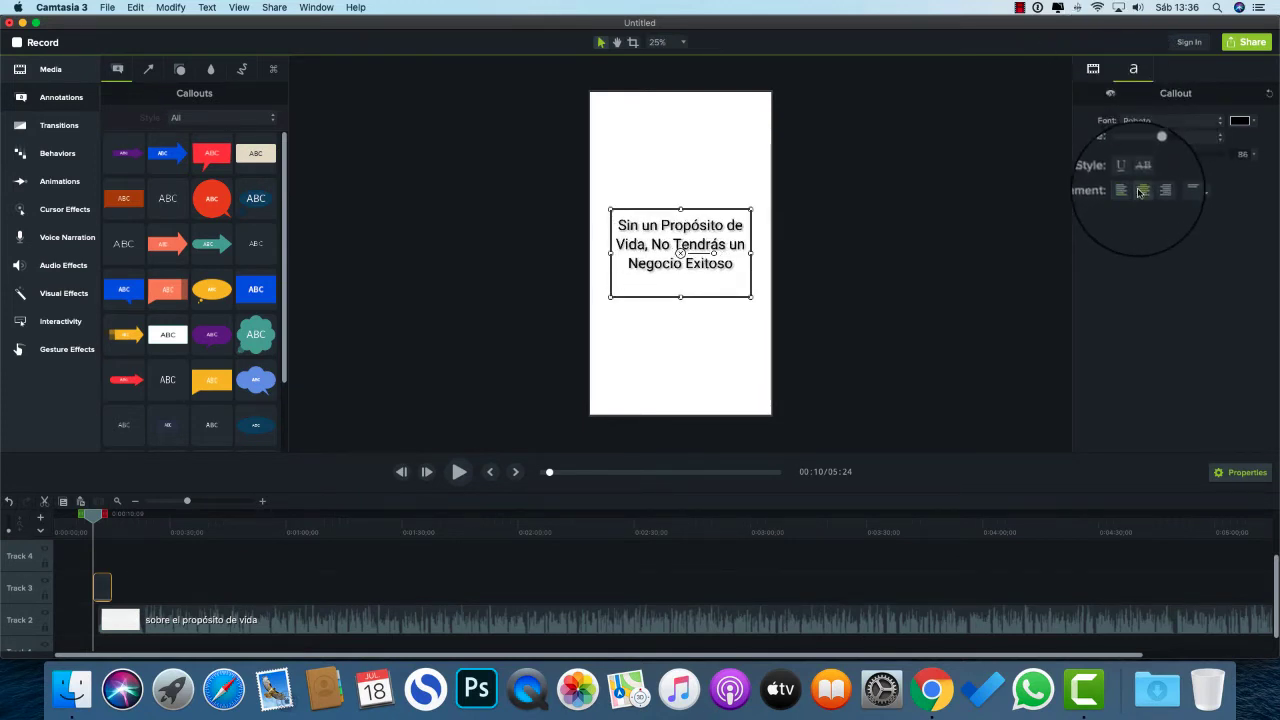
drag(663, 251, 700, 268)
click(1093, 68)
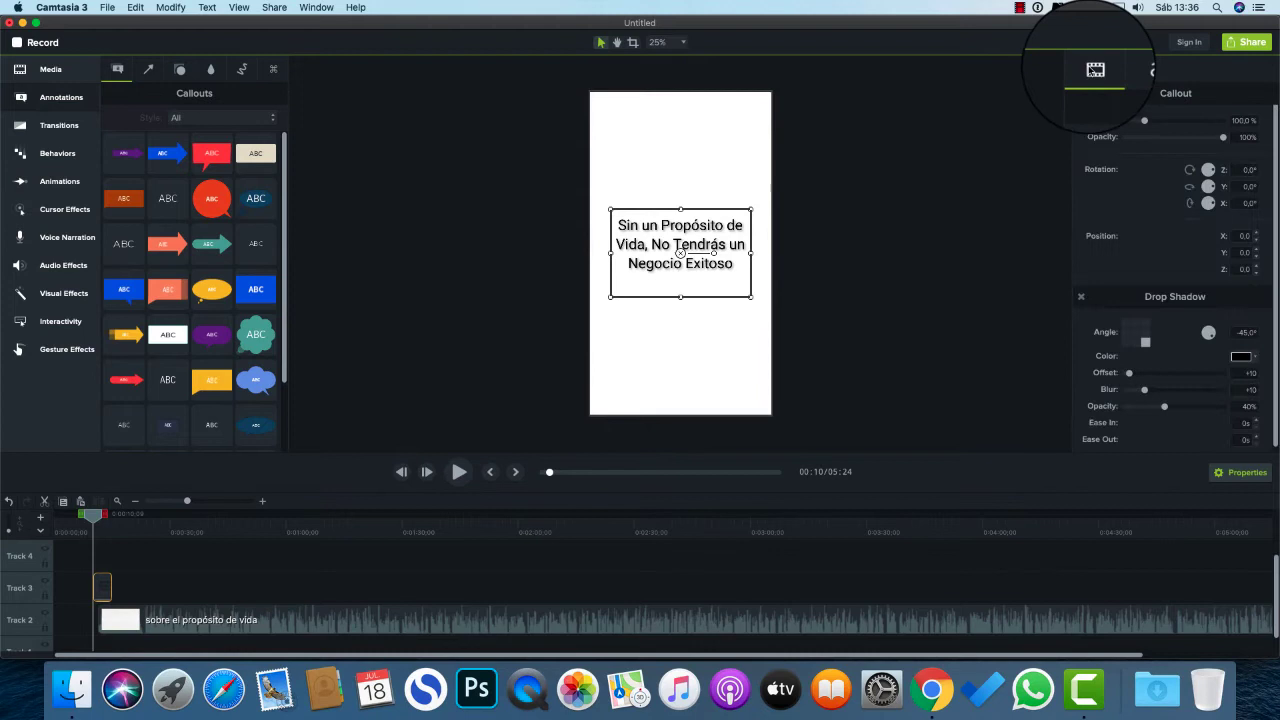
click(1081, 299)
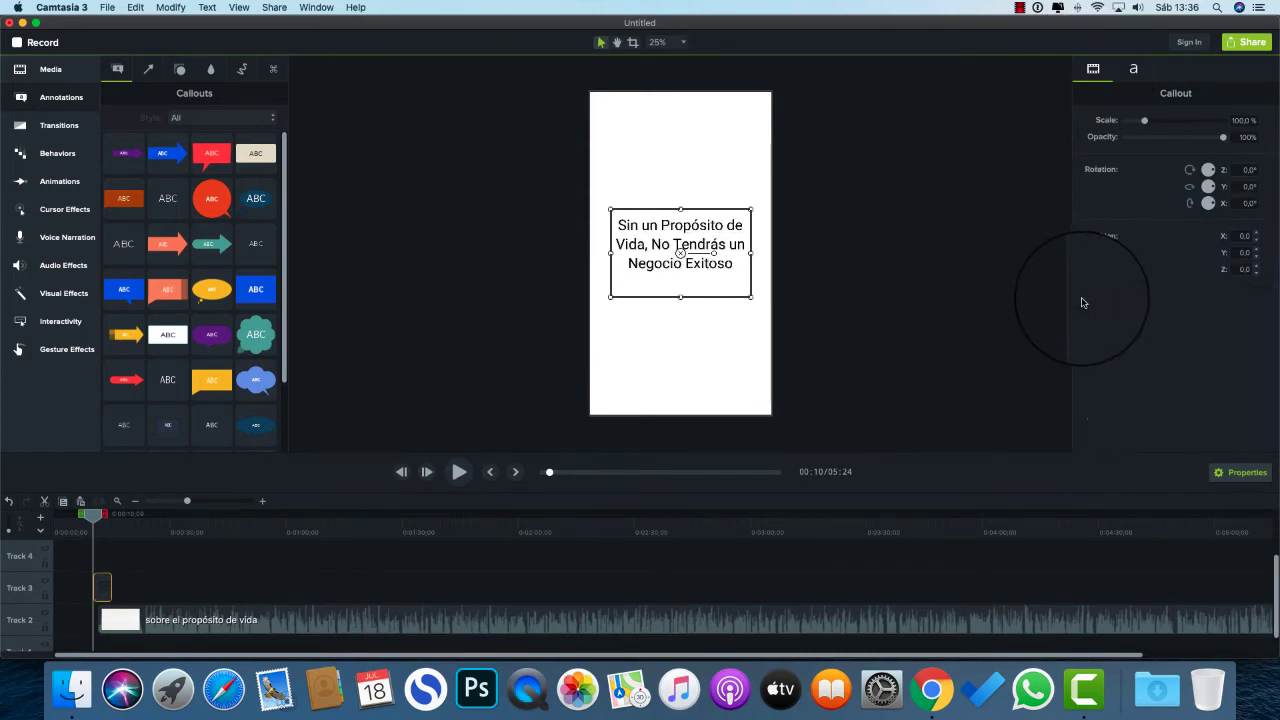
- Set the callout's Roboto font style to Bold Italic
click(1134, 74)
click(1196, 140)
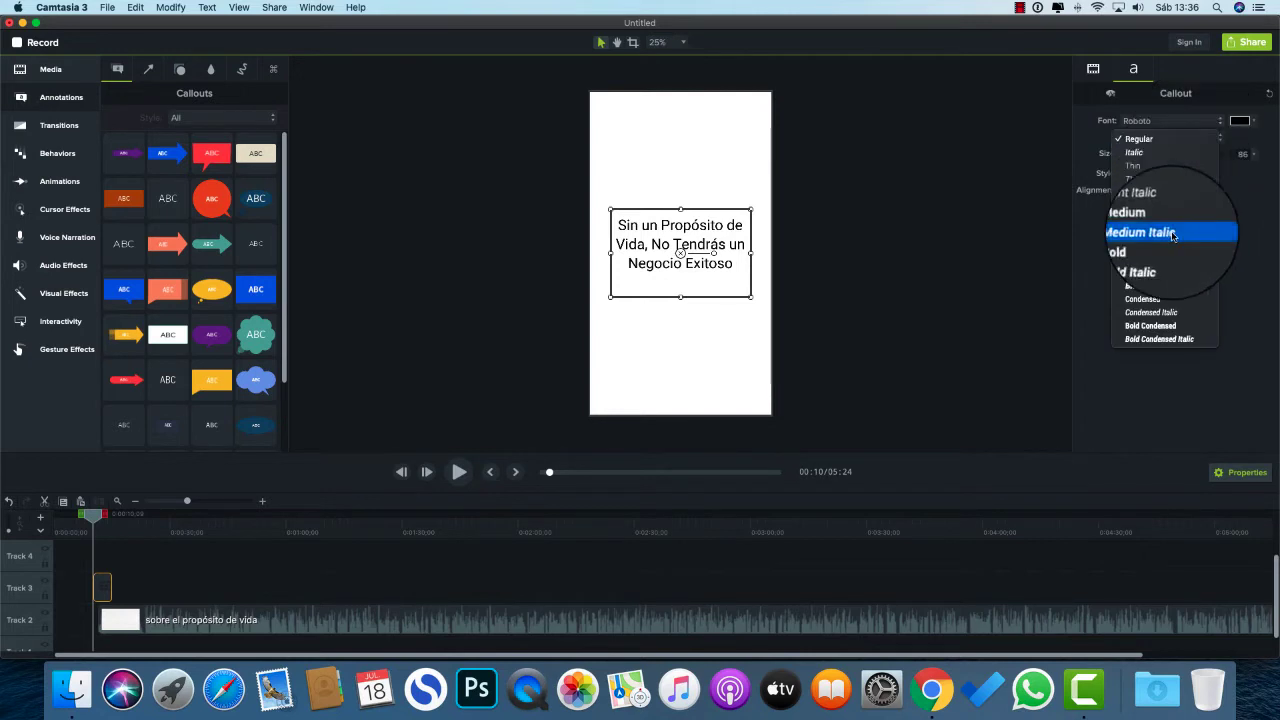
click(1163, 273)
click(1175, 140)
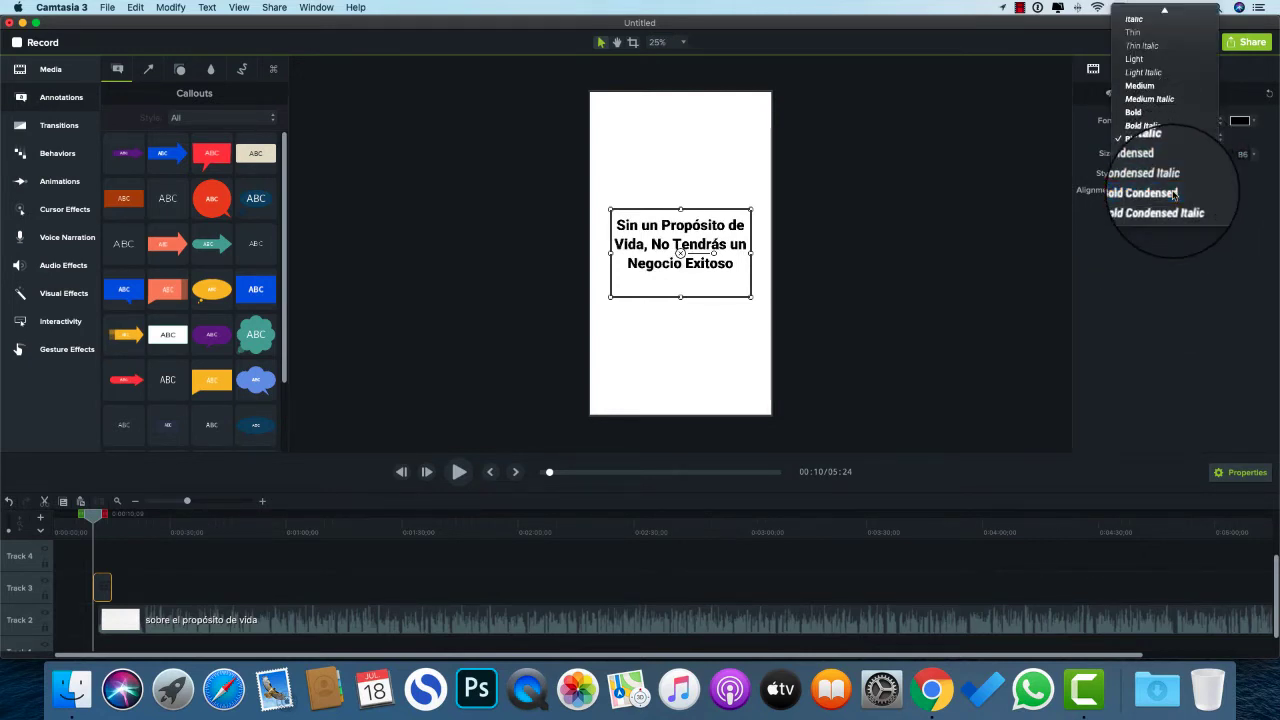
click(1175, 193)
click(1170, 137)
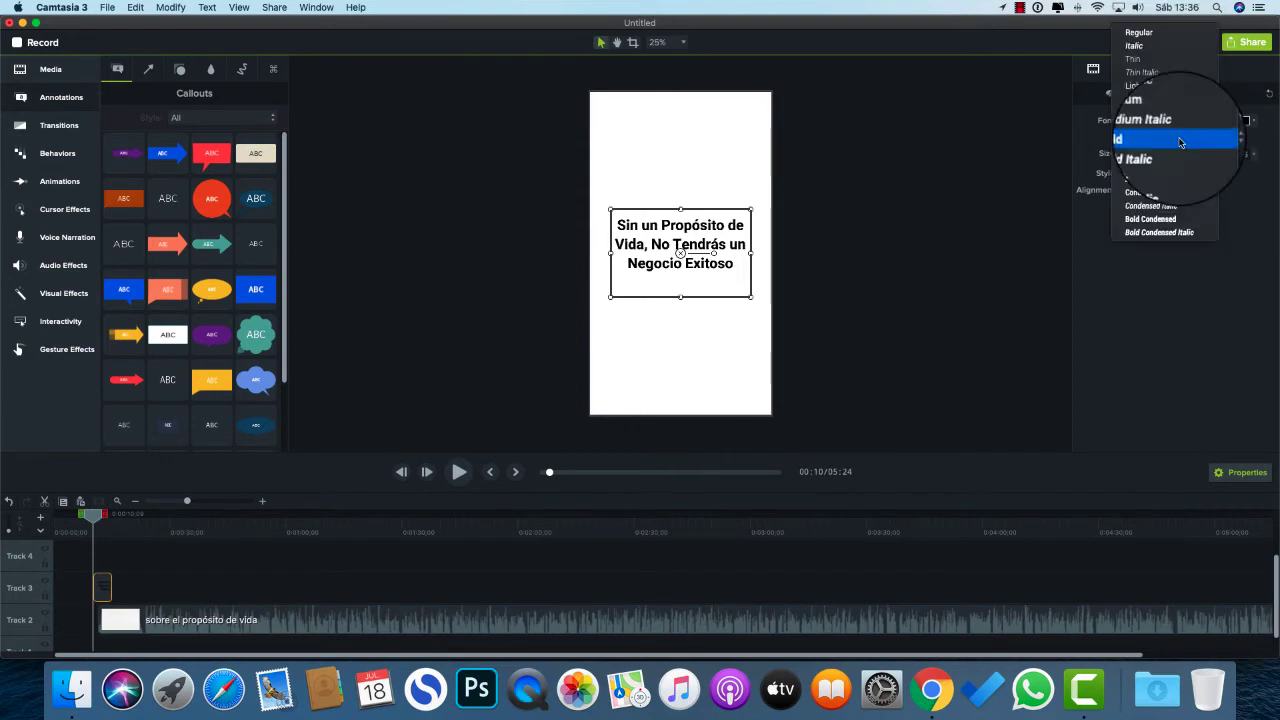
click(1164, 233)
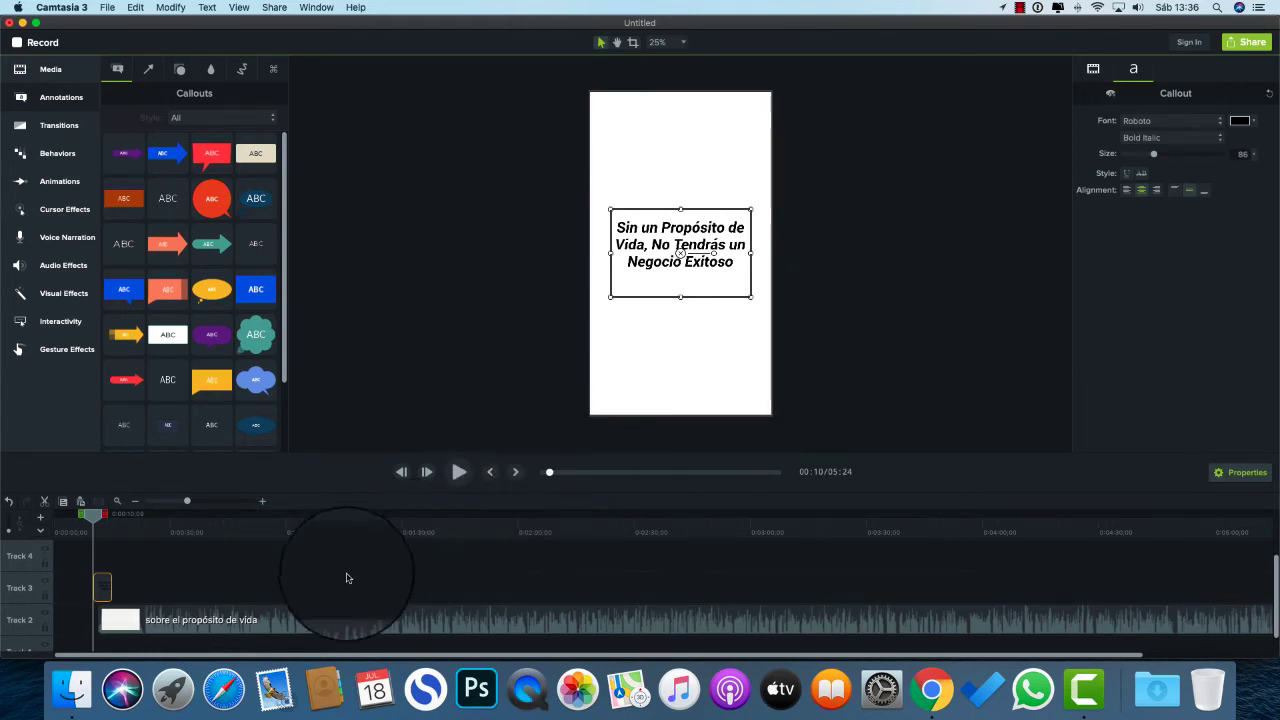
- Move the title callout to the start of Track 3 and play the timeline from the beginning
click(309, 572)
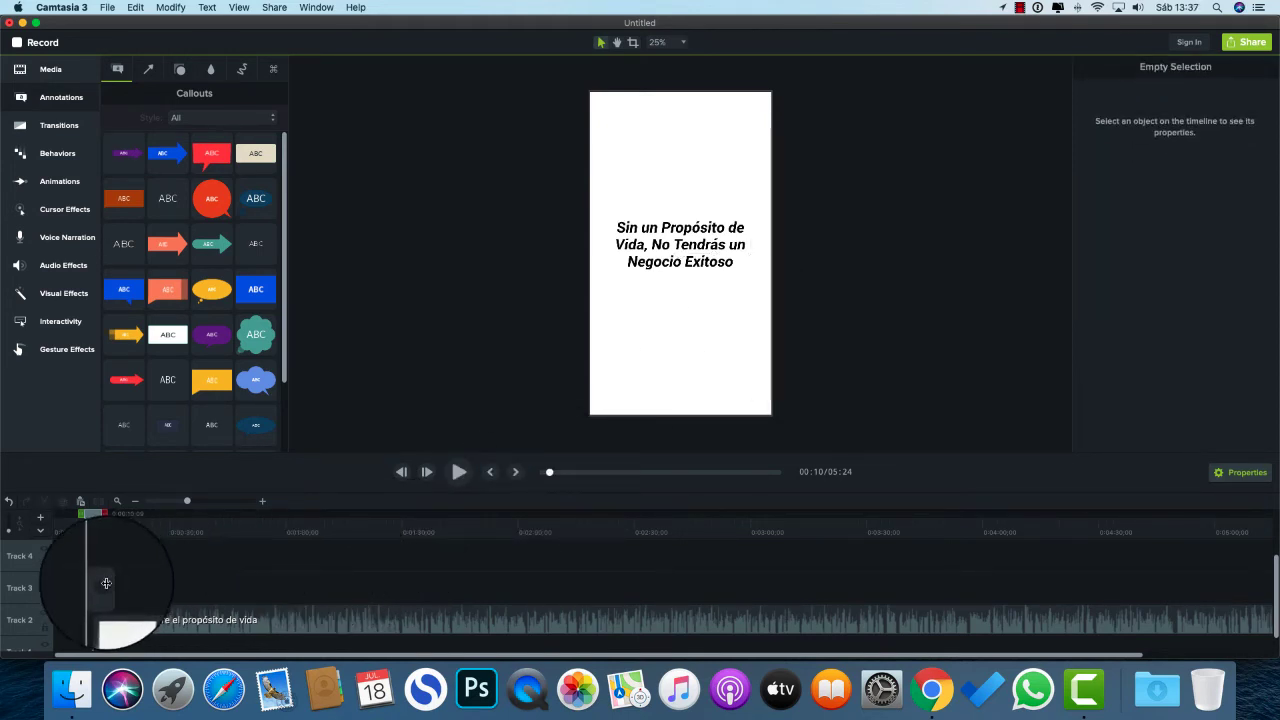
click(64, 587)
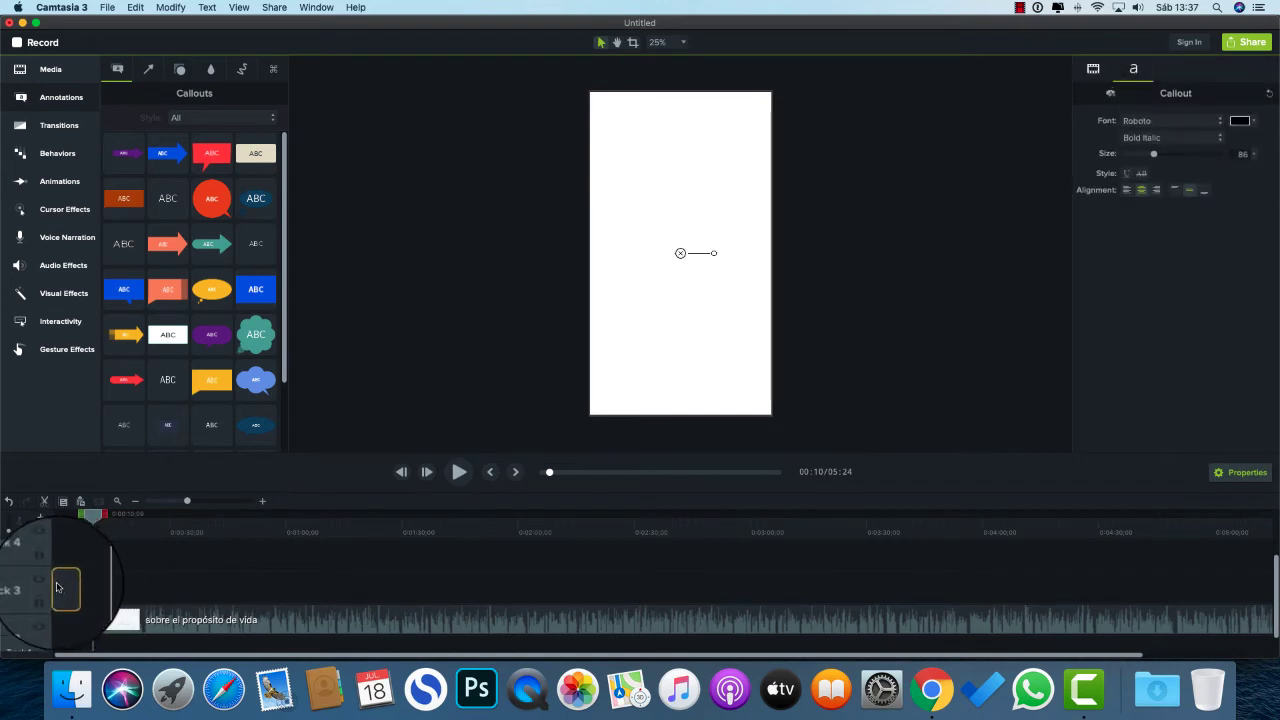
drag(93, 517, 53, 519)
click(204, 572)
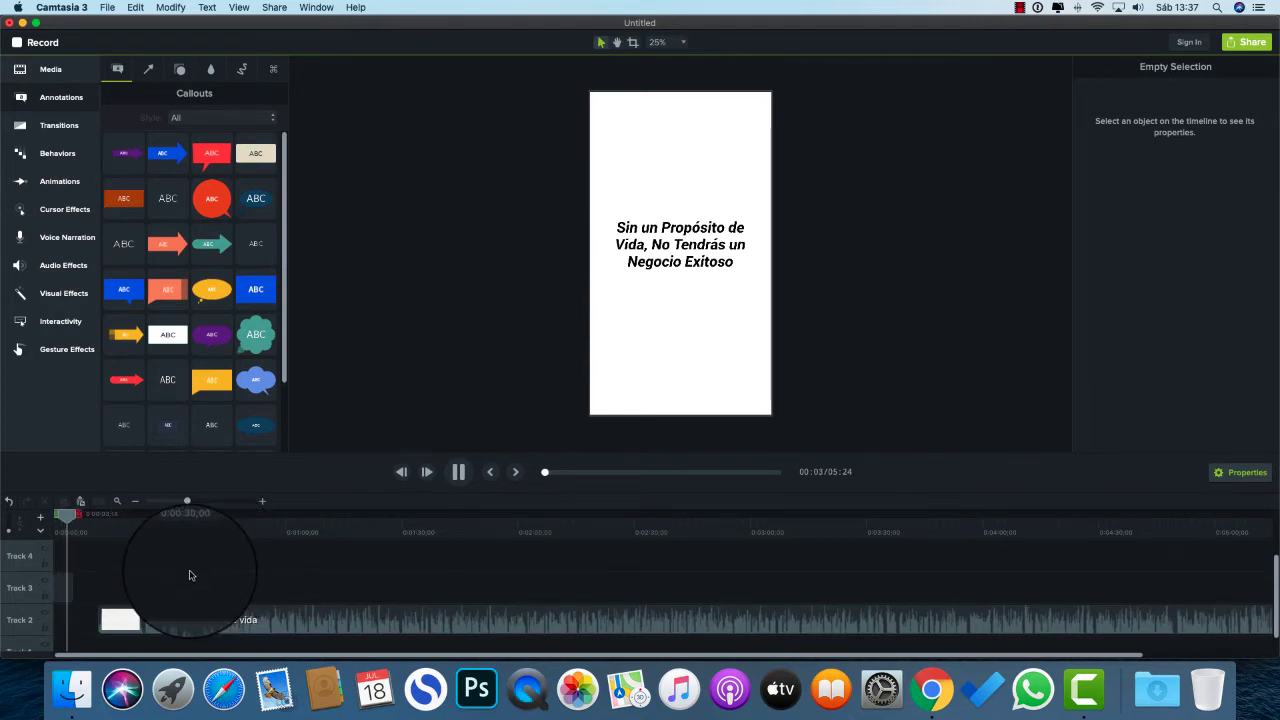
- Add logo nuevo.png and the round MB logo from the logos folder in Finder to Track 3 of the Camtasia timeline
click(72, 689)
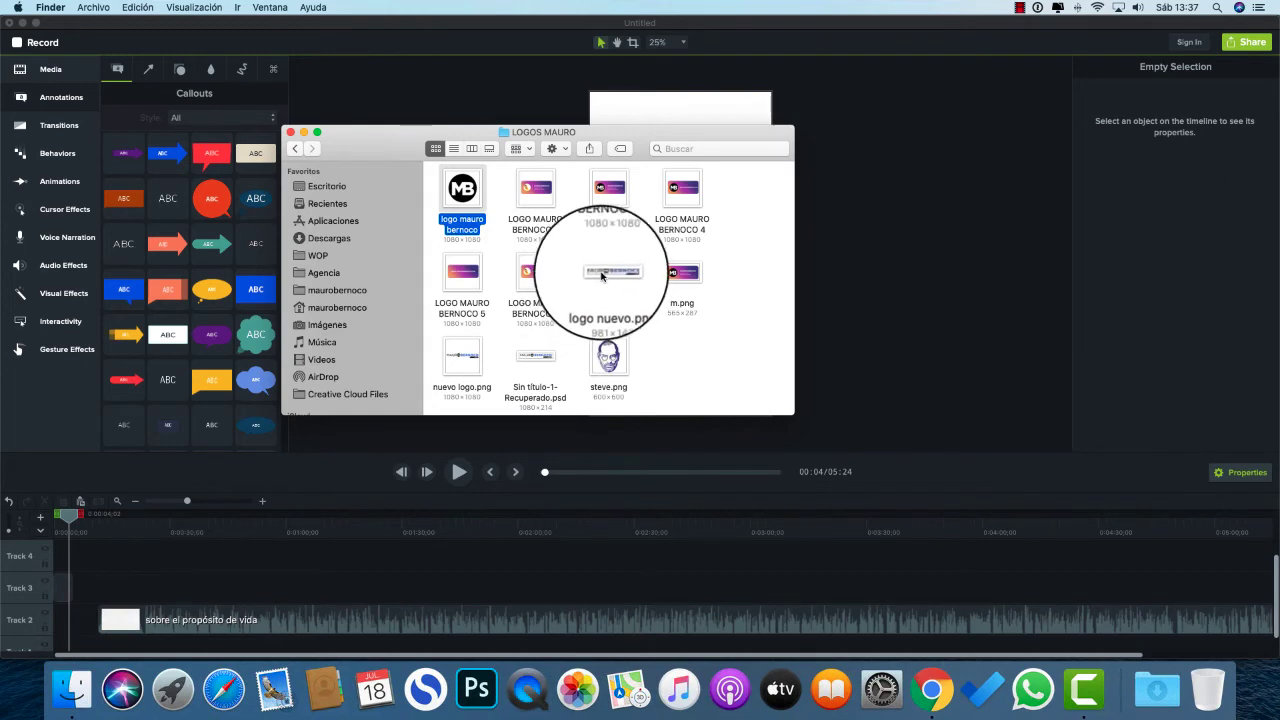
drag(609, 278, 344, 583)
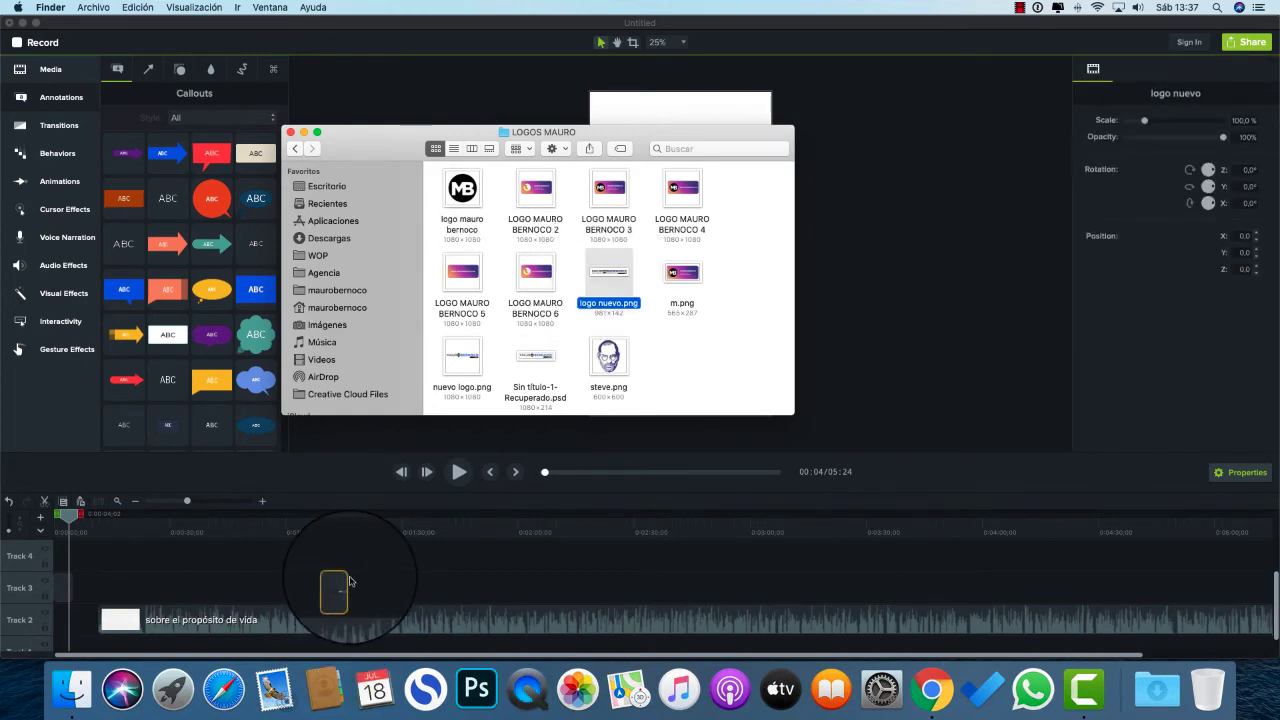
click(341, 586)
click(72, 689)
click(469, 209)
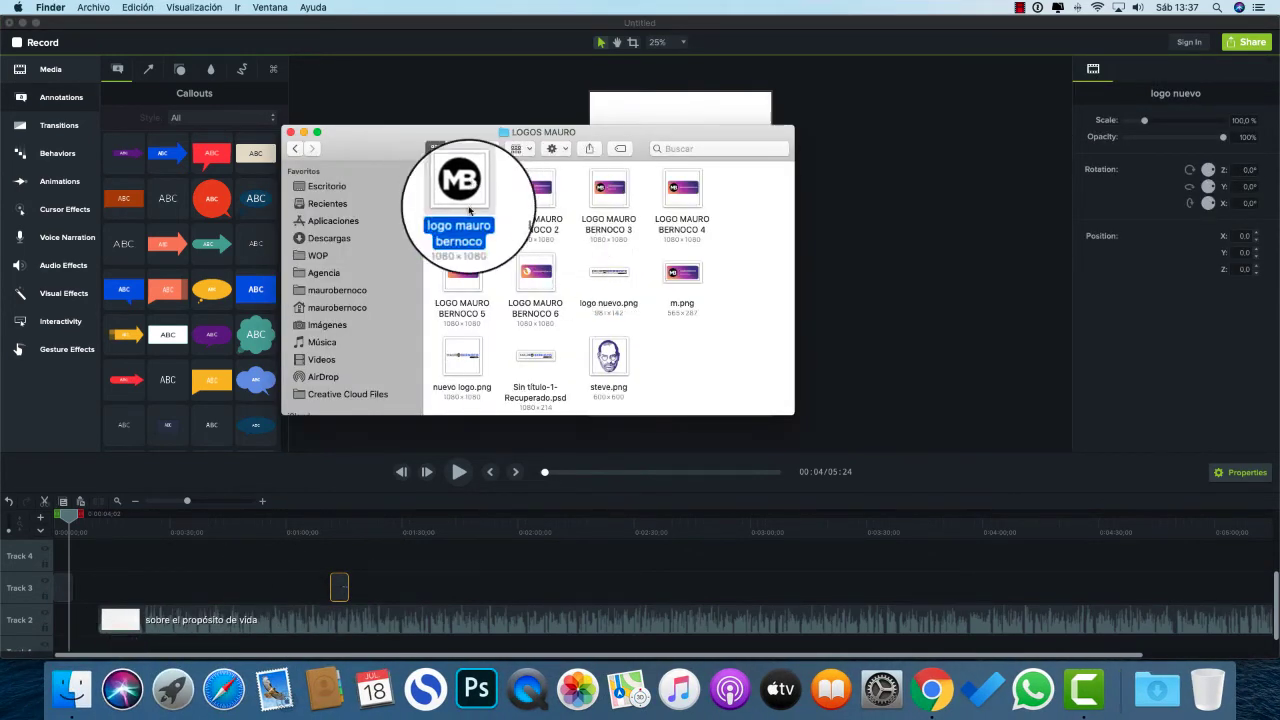
drag(469, 209, 431, 588)
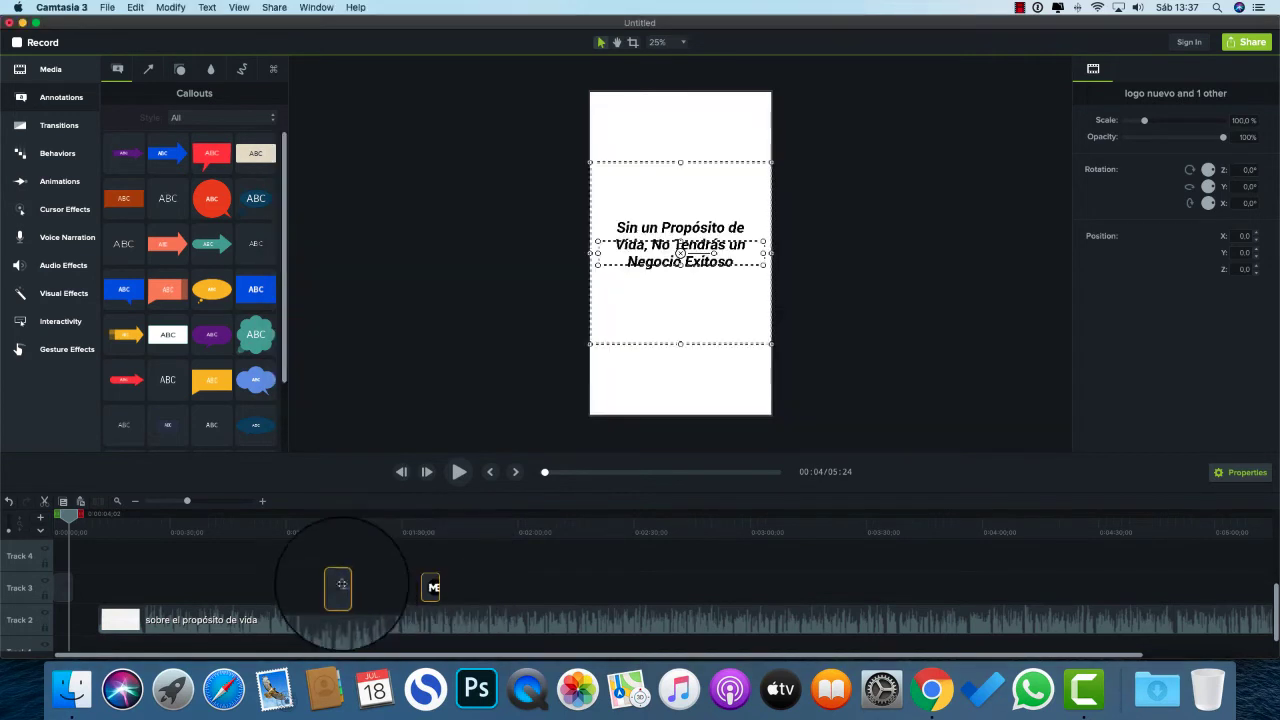
- Move the title callout to a lower track and lay the two logos on Tracks 3 and 4 from 0:00 to about 1:17
click(377, 588)
drag(347, 587, 160, 587)
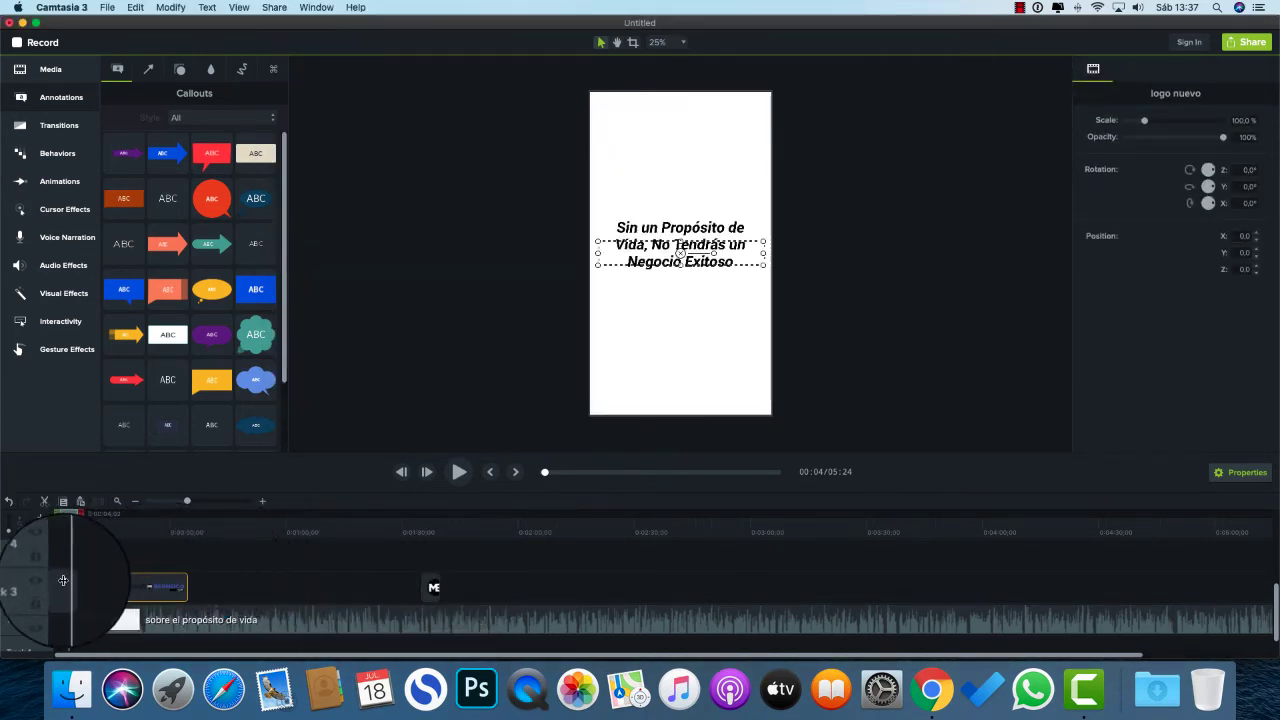
click(59, 628)
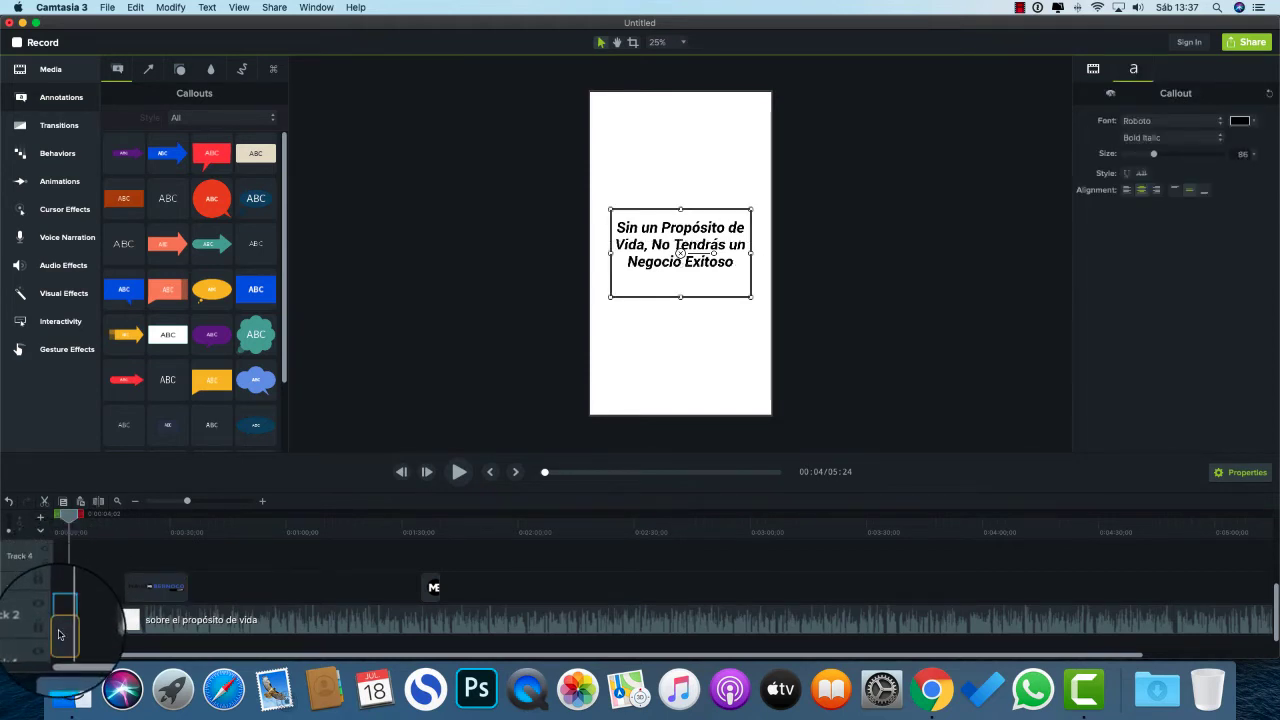
scroll(59, 634, down, 1)
drag(153, 571, 336, 598)
- Shrink the MB logo near the canvas top and place logo nuevo below the video at 92.4% scale and Y about -439
drag(680, 343, 686, 183)
drag(686, 263, 681, 303)
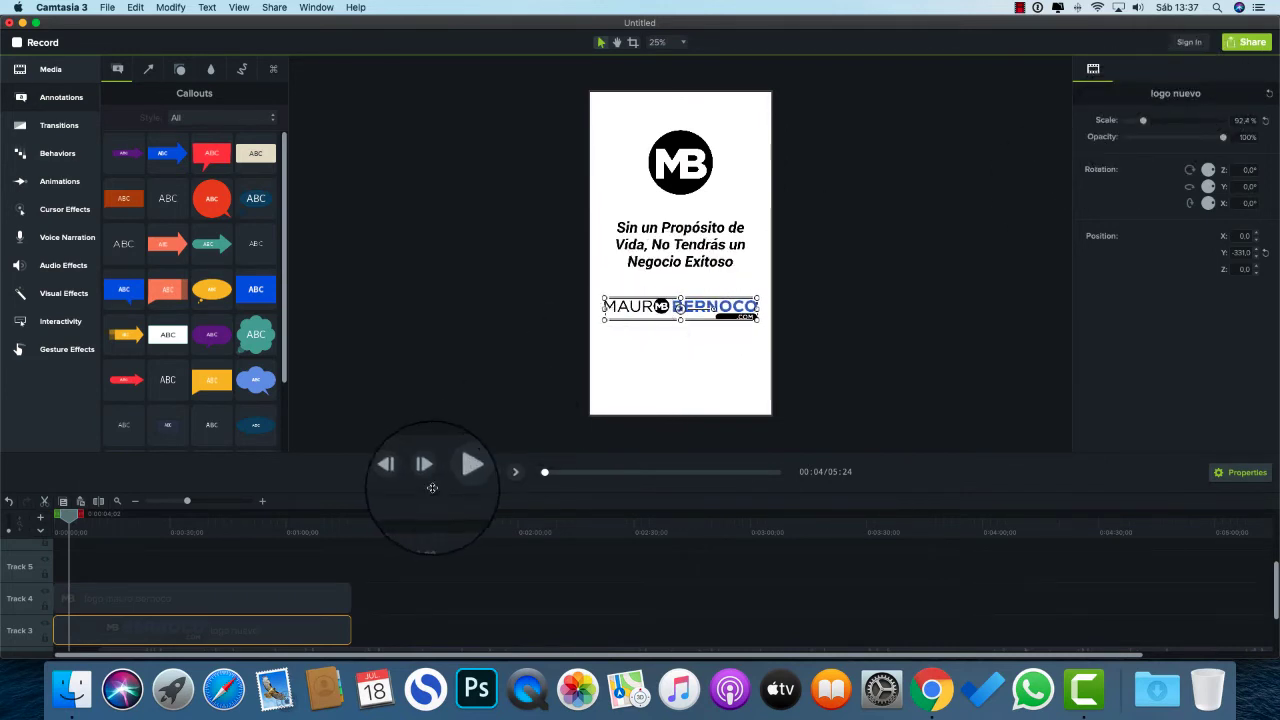
click(272, 521)
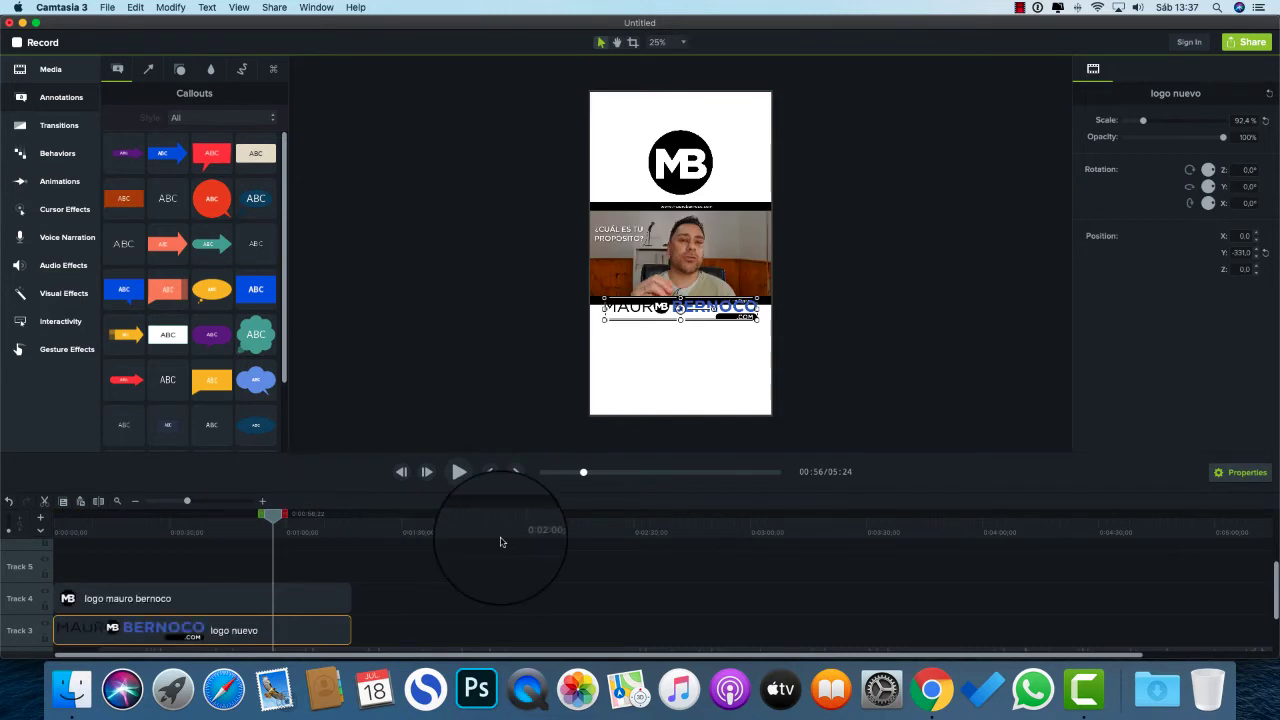
drag(667, 309, 667, 326)
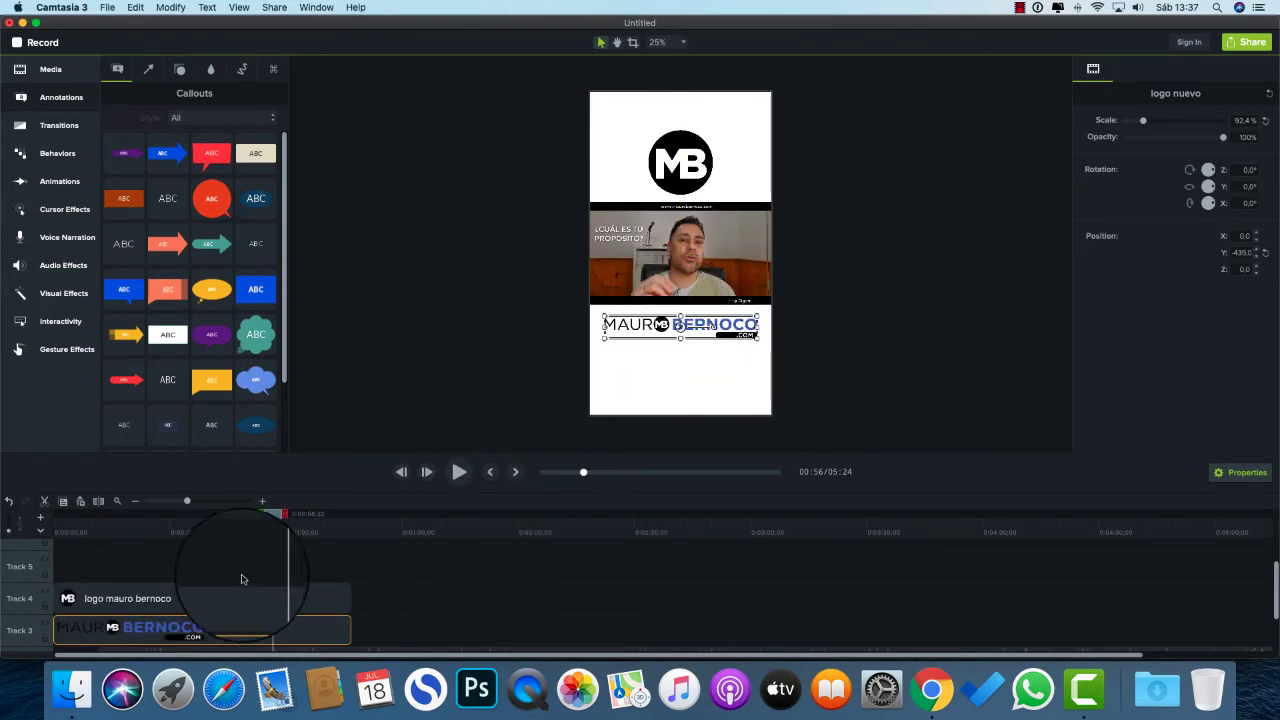
- Nudge the MB logo up and the title slightly down on the opening frame, and check the layout at about 0:57
drag(276, 513, 58, 513)
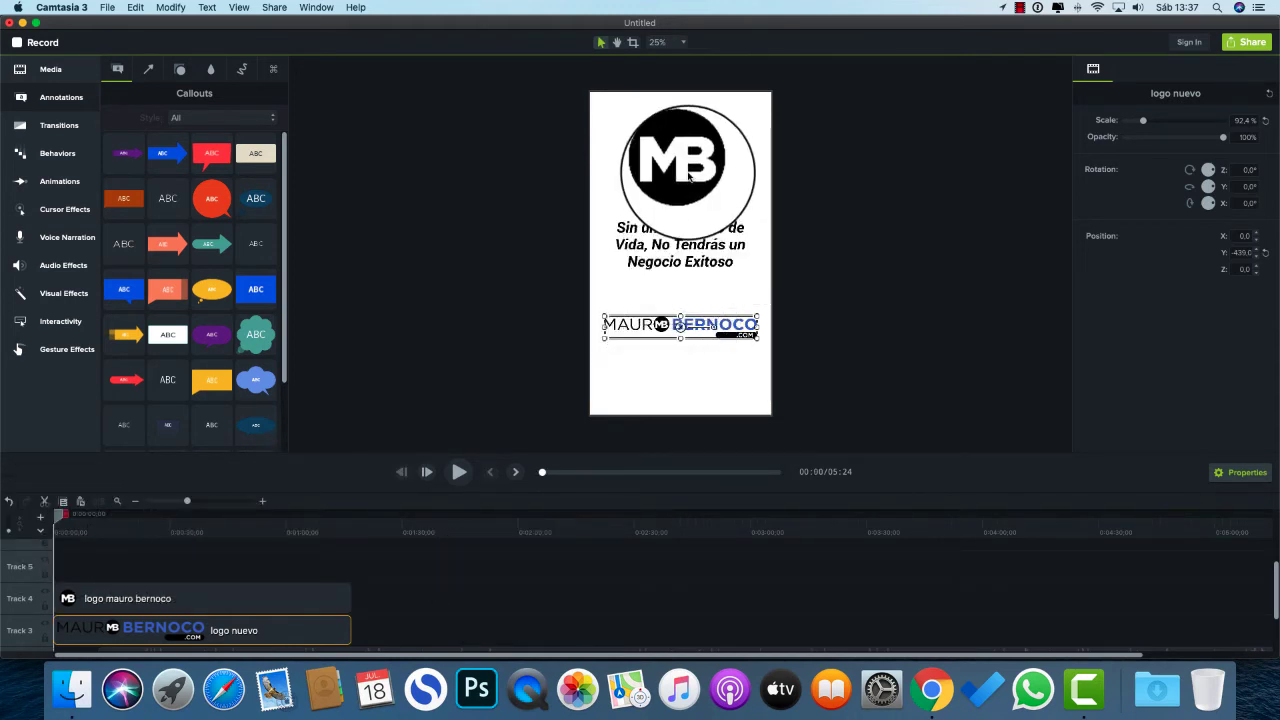
drag(680, 163, 686, 246)
click(686, 246)
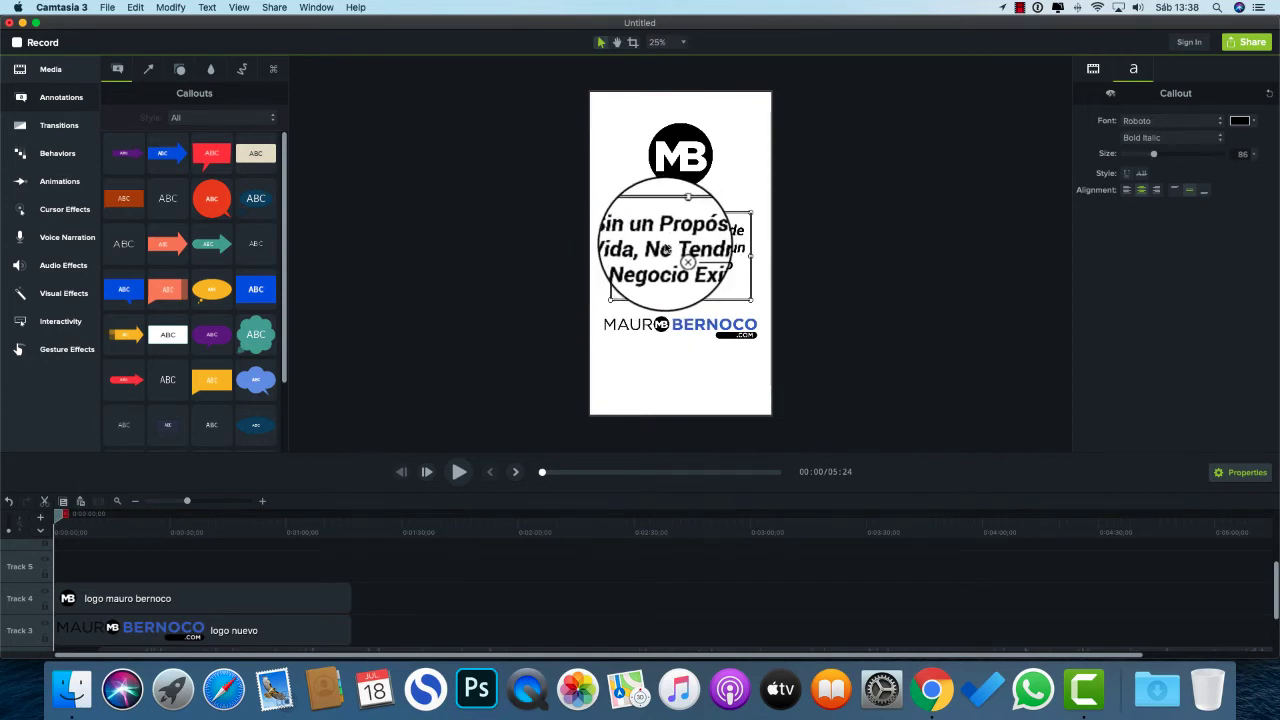
click(270, 556)
click(276, 525)
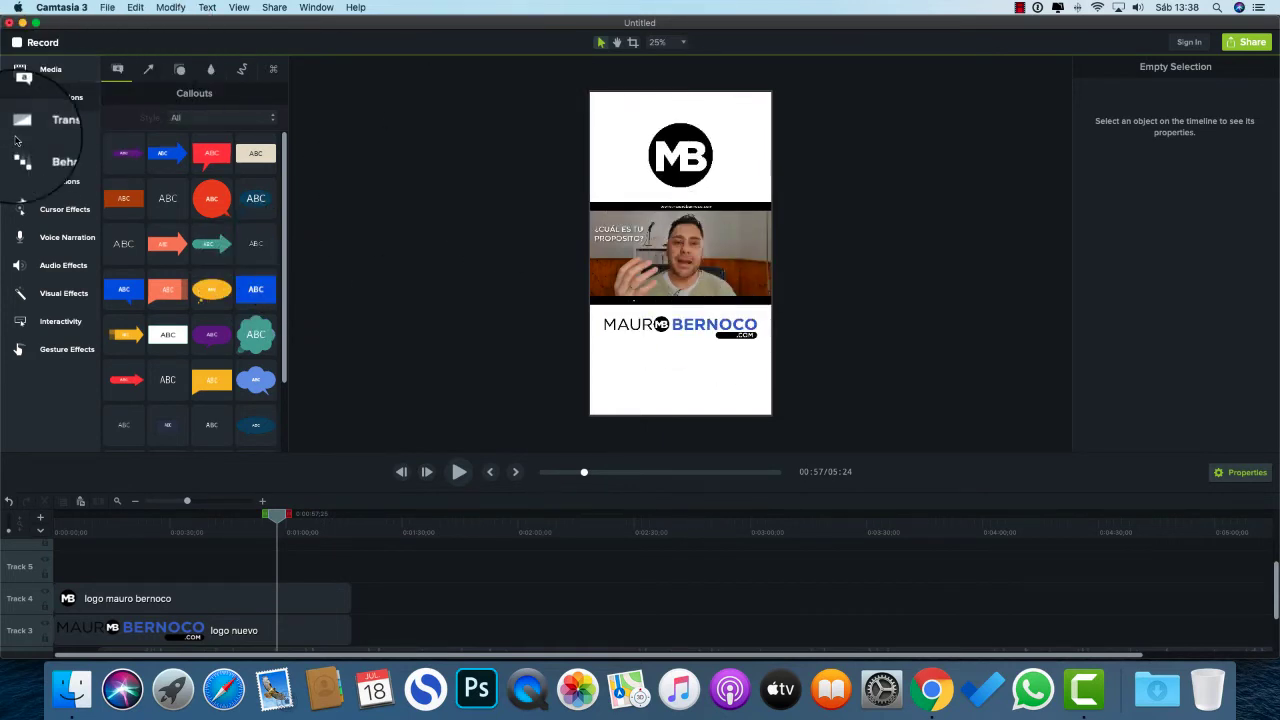
- Apply the Jump & Fall behavior to the MB logo, adjust its During jump amount and set its Out direction to Top
click(52, 153)
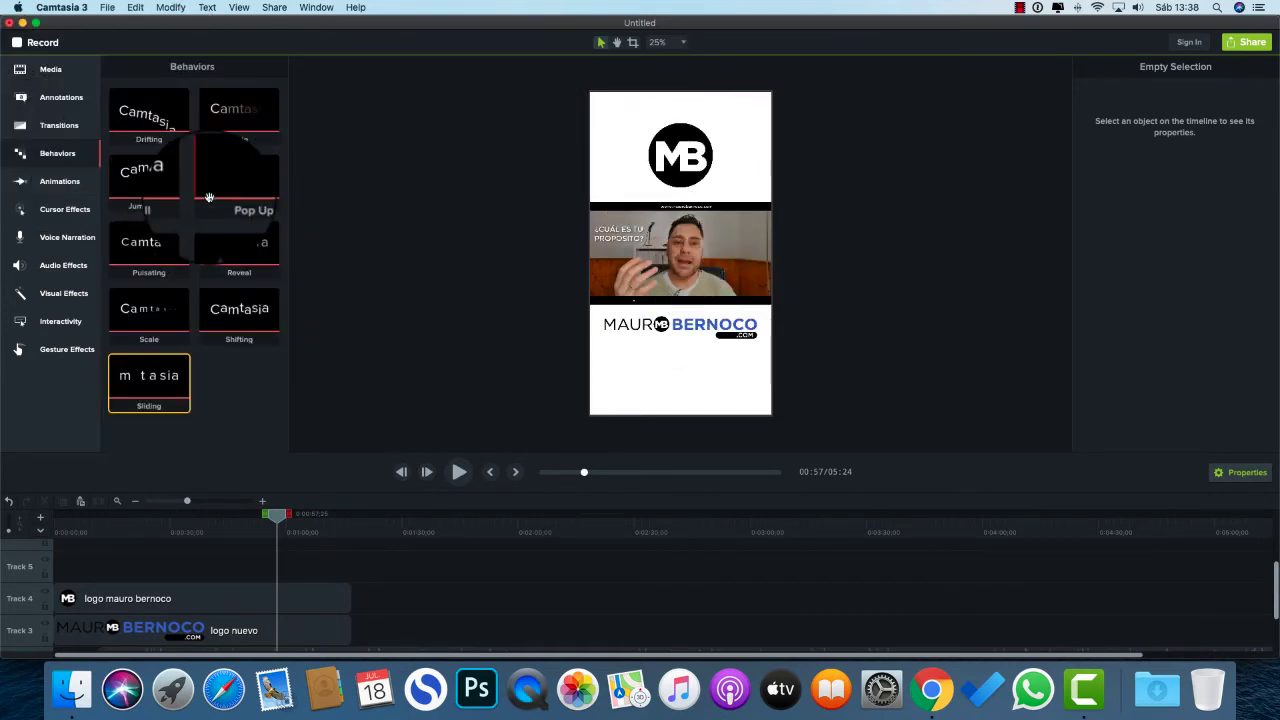
drag(144, 176, 120, 600)
click(1155, 138)
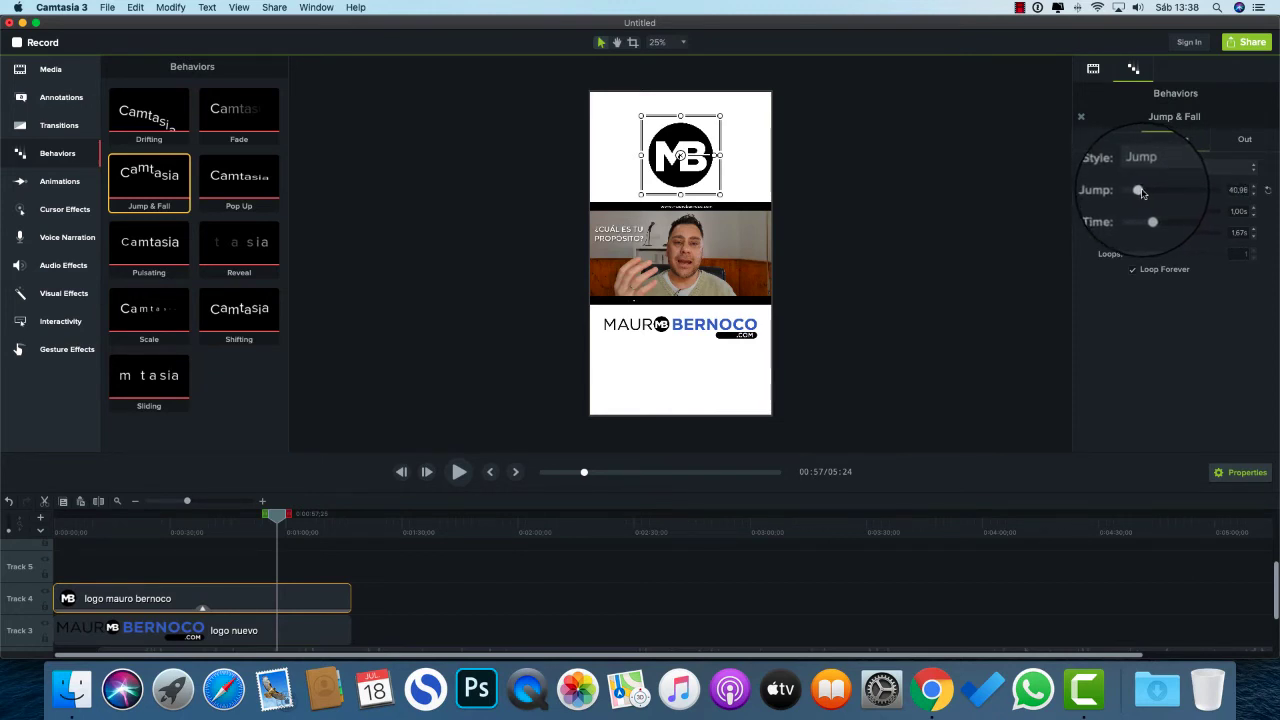
drag(1142, 192, 1141, 192)
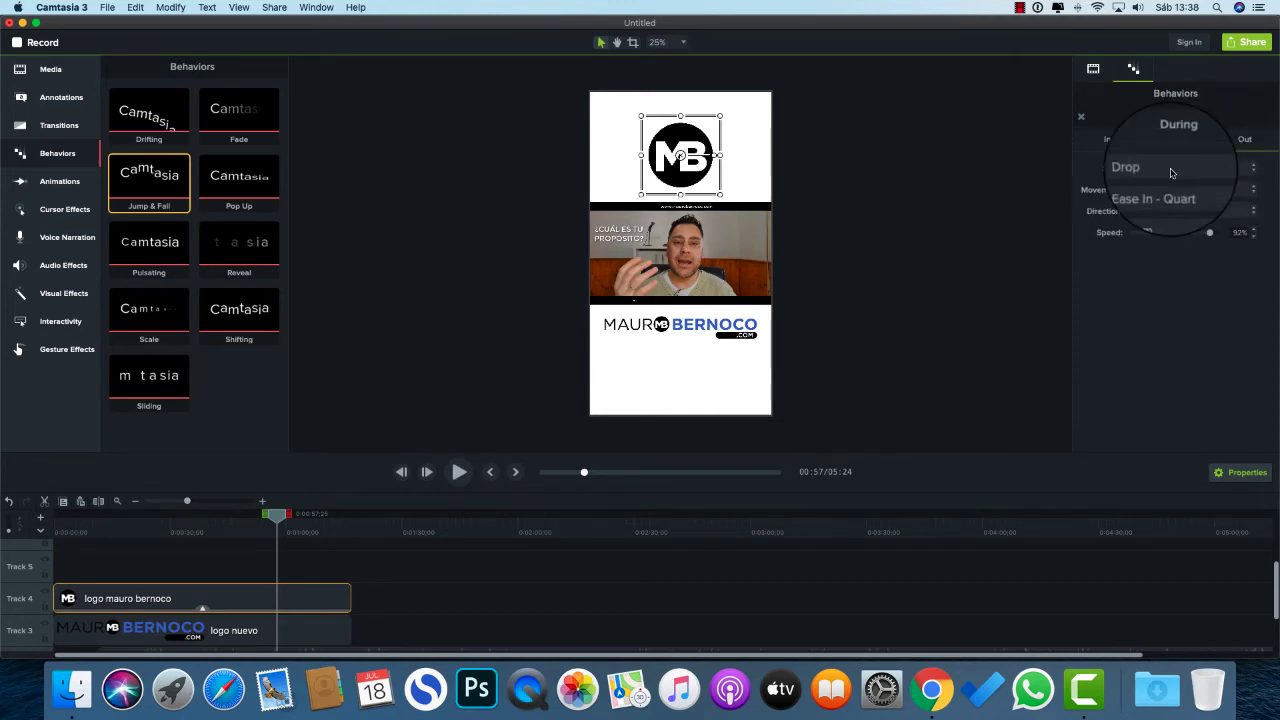
click(1160, 210)
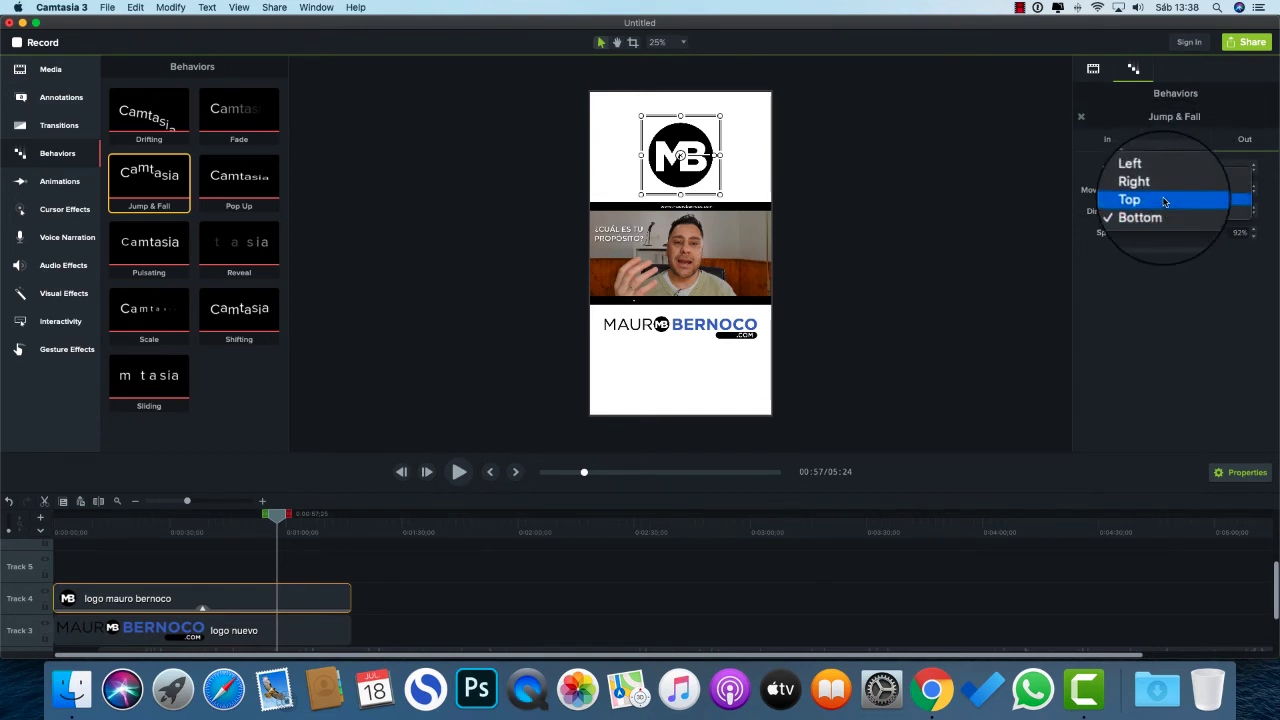
click(1163, 202)
- Play the timeline from the beginning to check the MB logo's animation, and move the playhead to about 1:17
drag(585, 473, 382, 490)
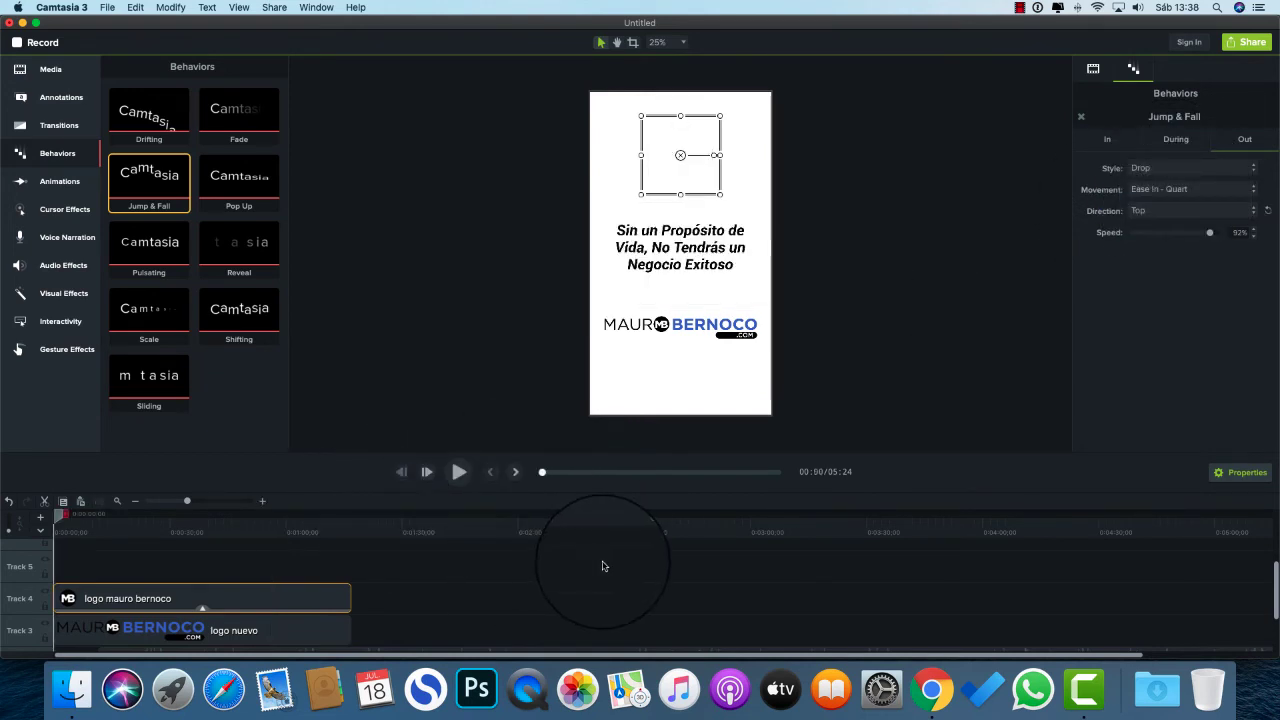
click(600, 580)
key(space)
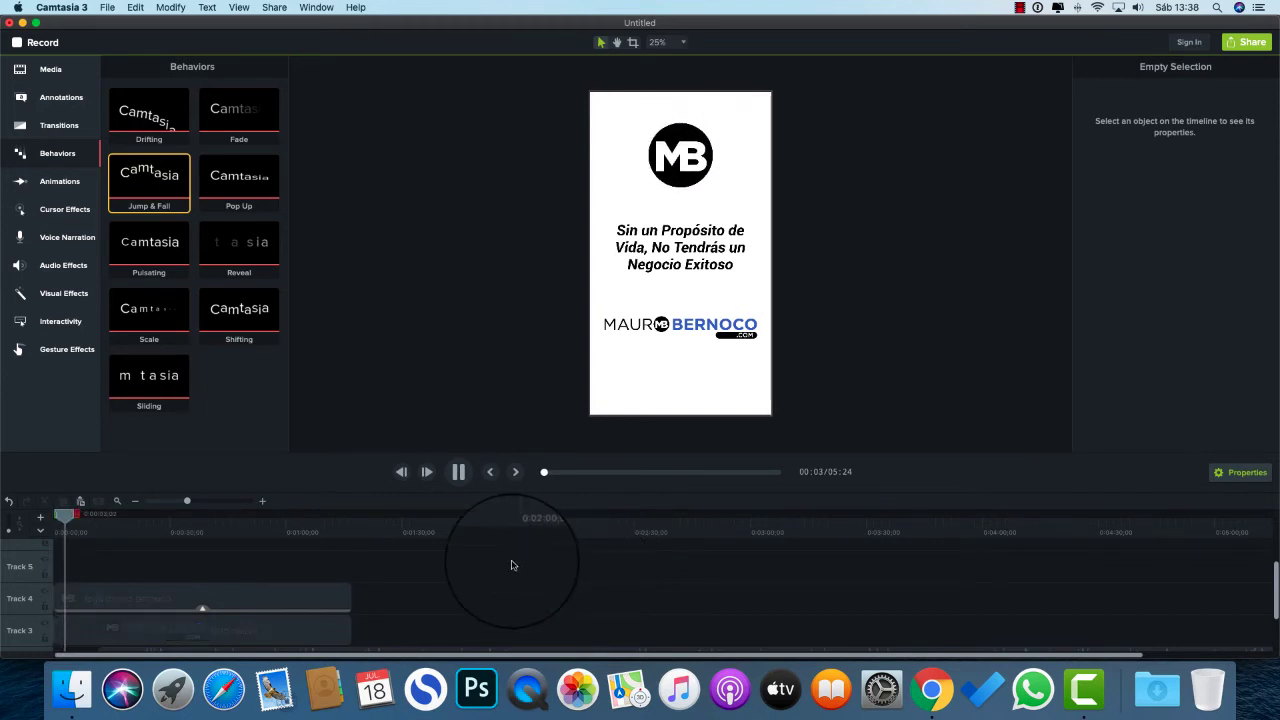
click(337, 525)
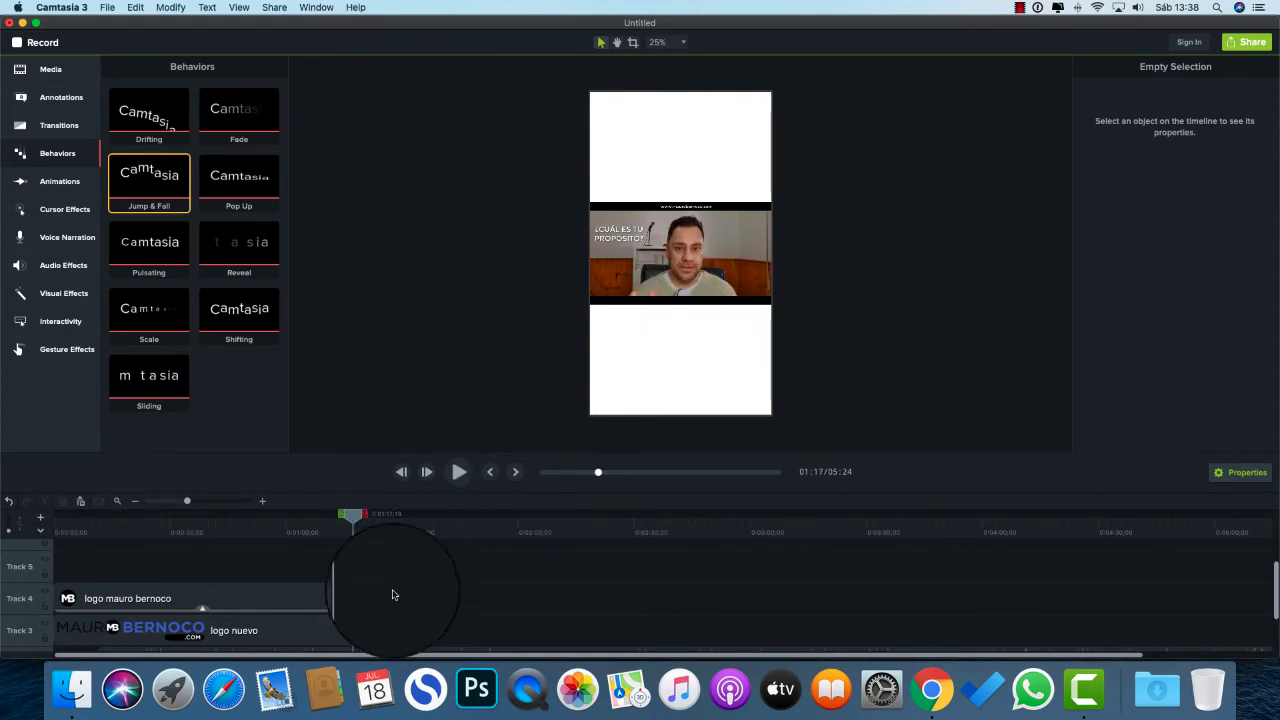
- Extend both logo clips on Tracks 3 and 4 to the end of the "sobre el propósito de vida" clip
drag(381, 634, 1163, 571)
drag(187, 501, 180, 502)
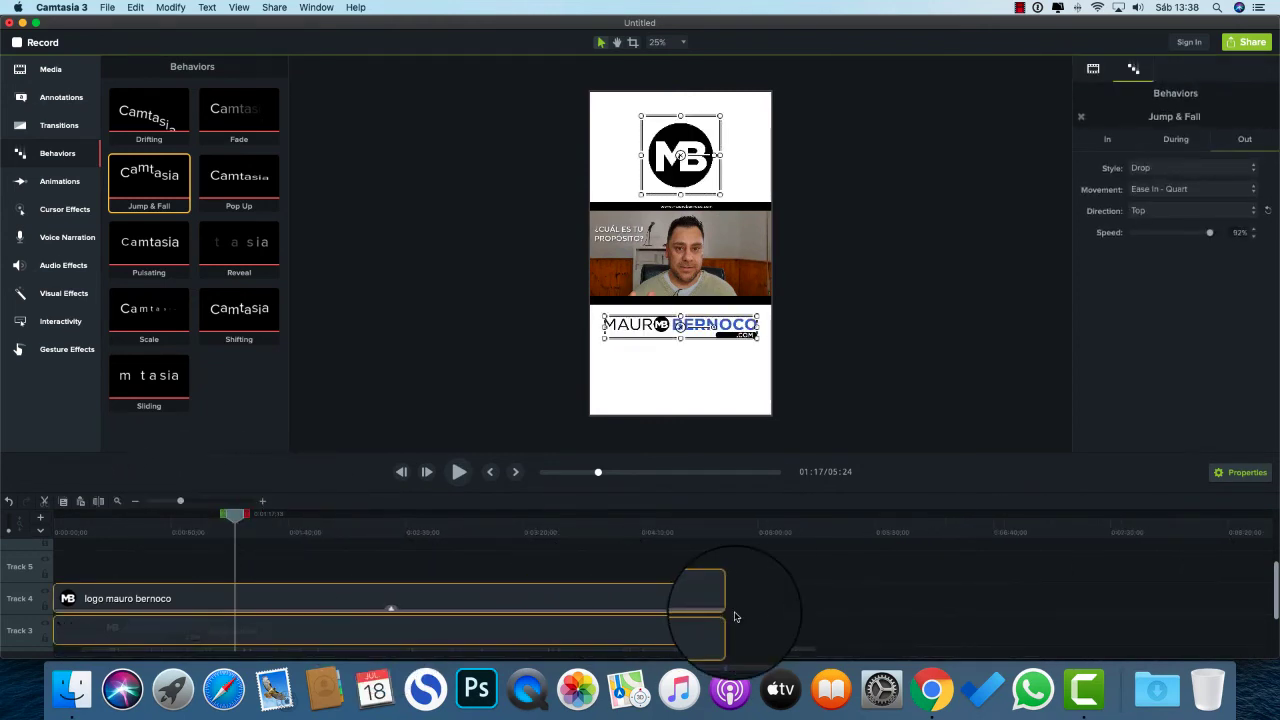
drag(726, 612, 807, 600)
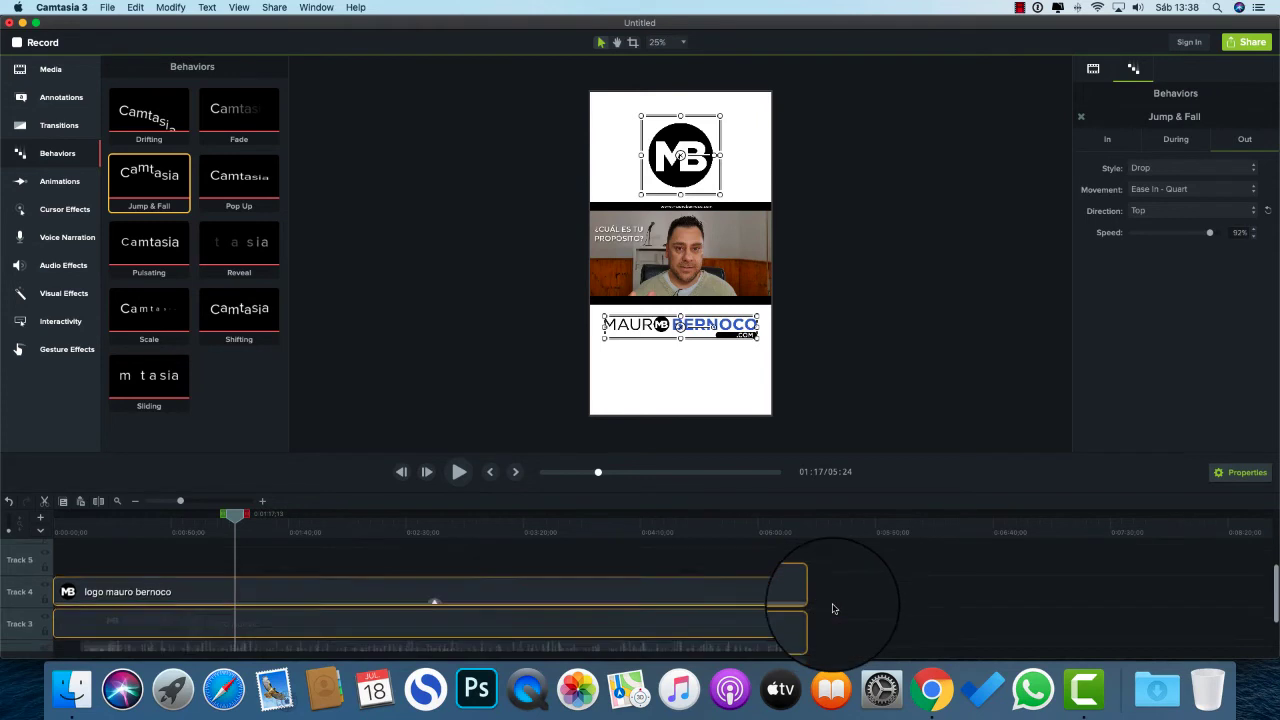
click(833, 608)
- Apply the Sliding behavior to the logo nuevo clip and set both its In and Out directions to Bottom
click(656, 624)
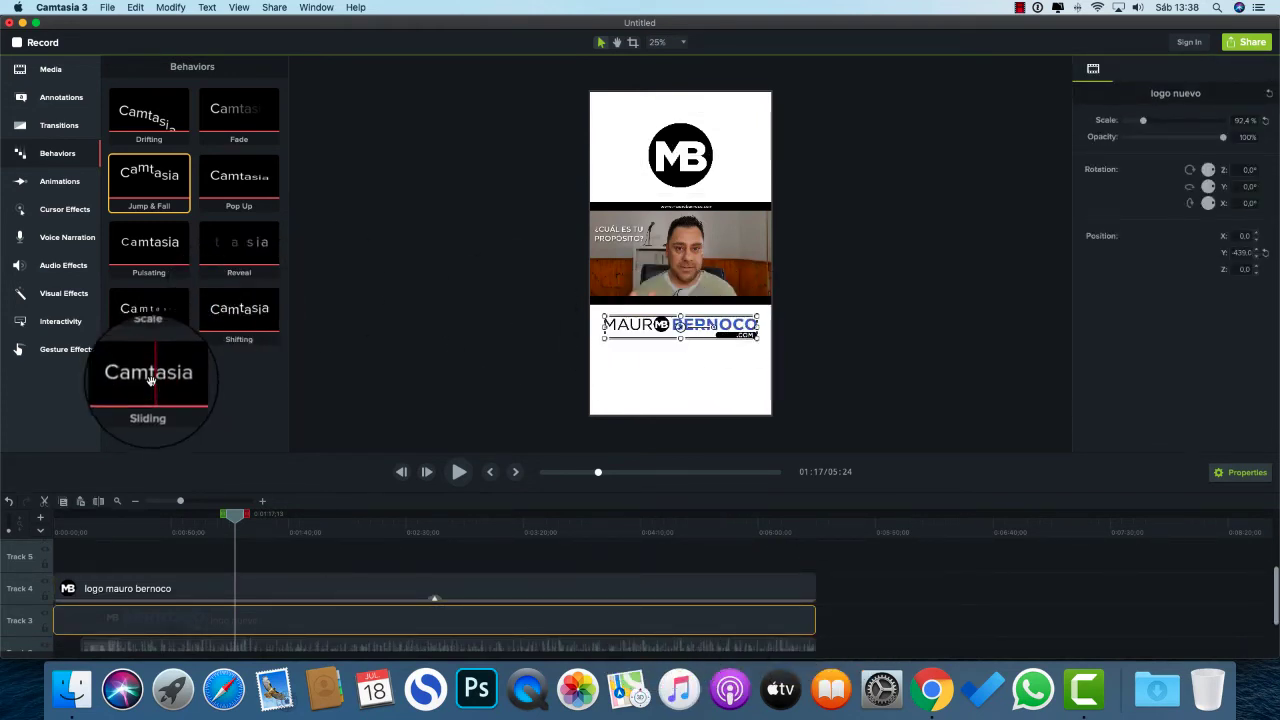
drag(149, 378, 251, 627)
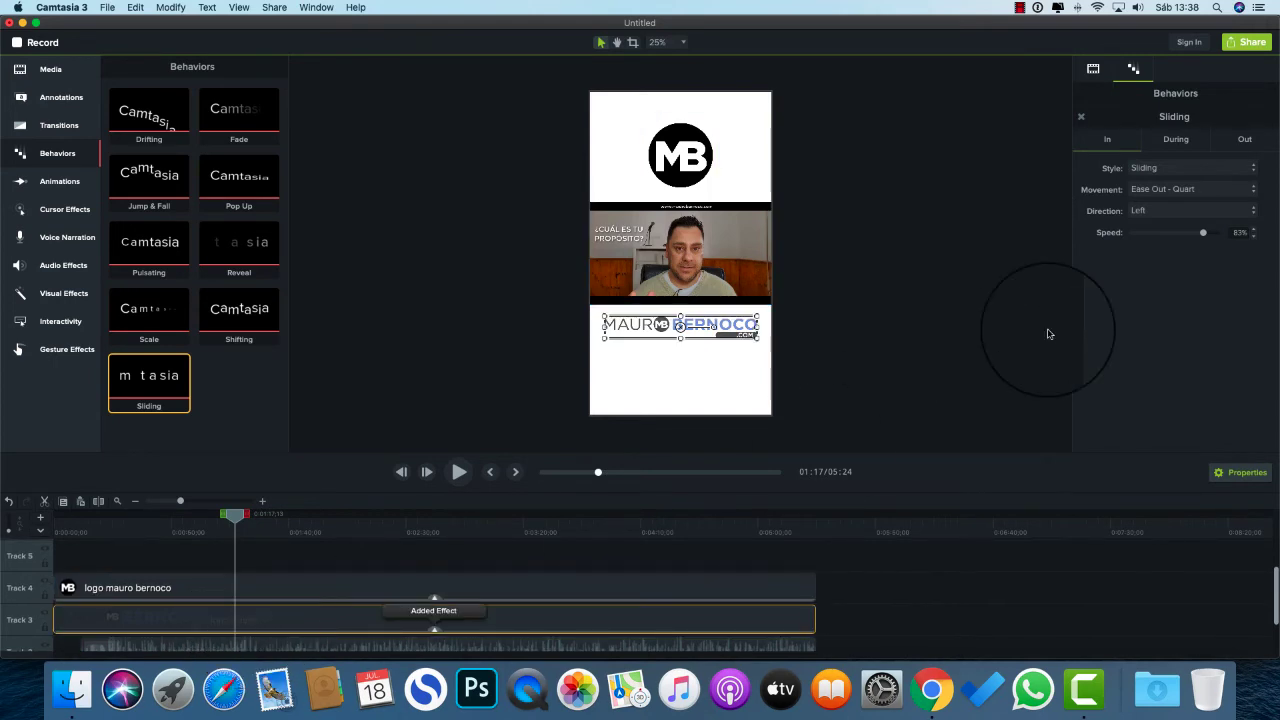
click(1180, 210)
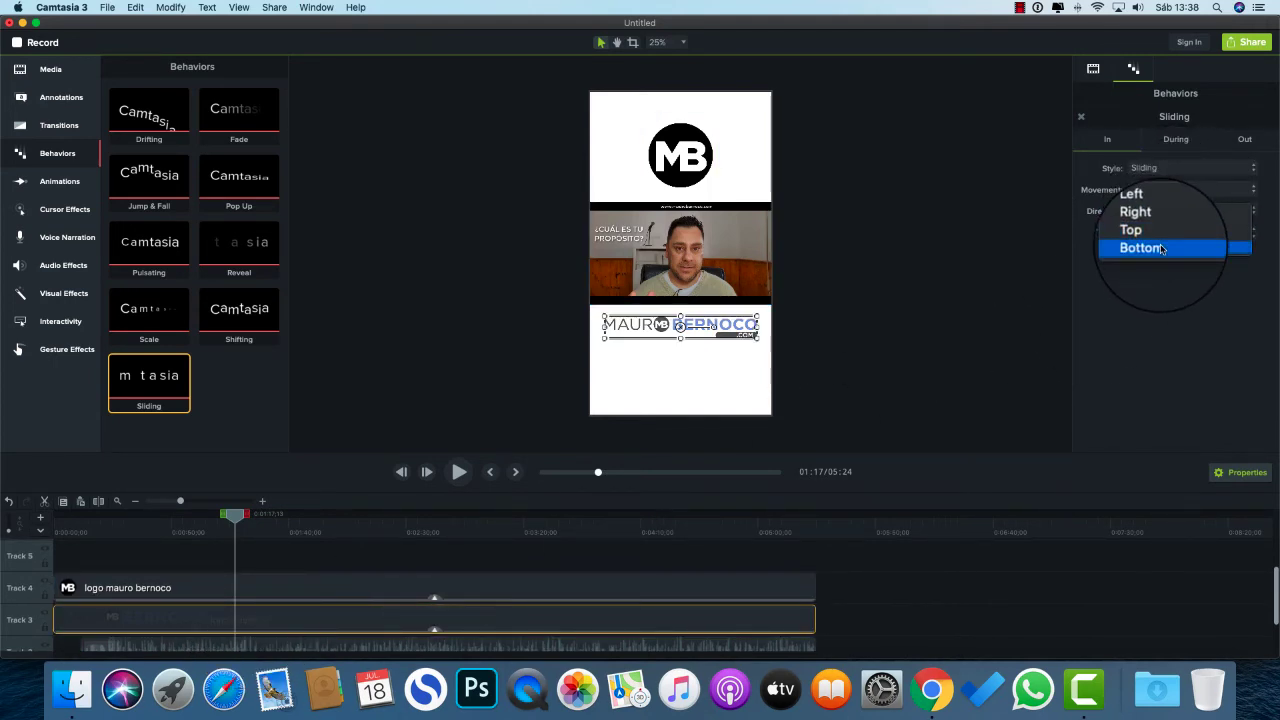
click(1161, 249)
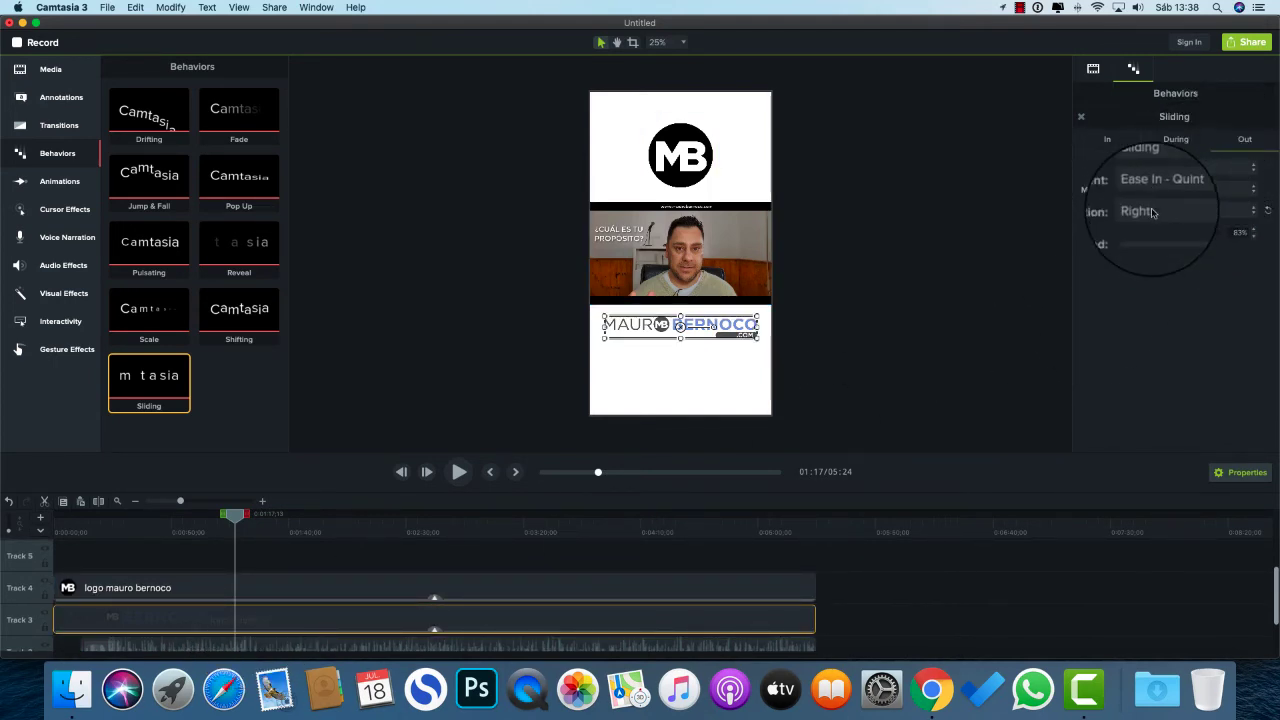
click(1185, 210)
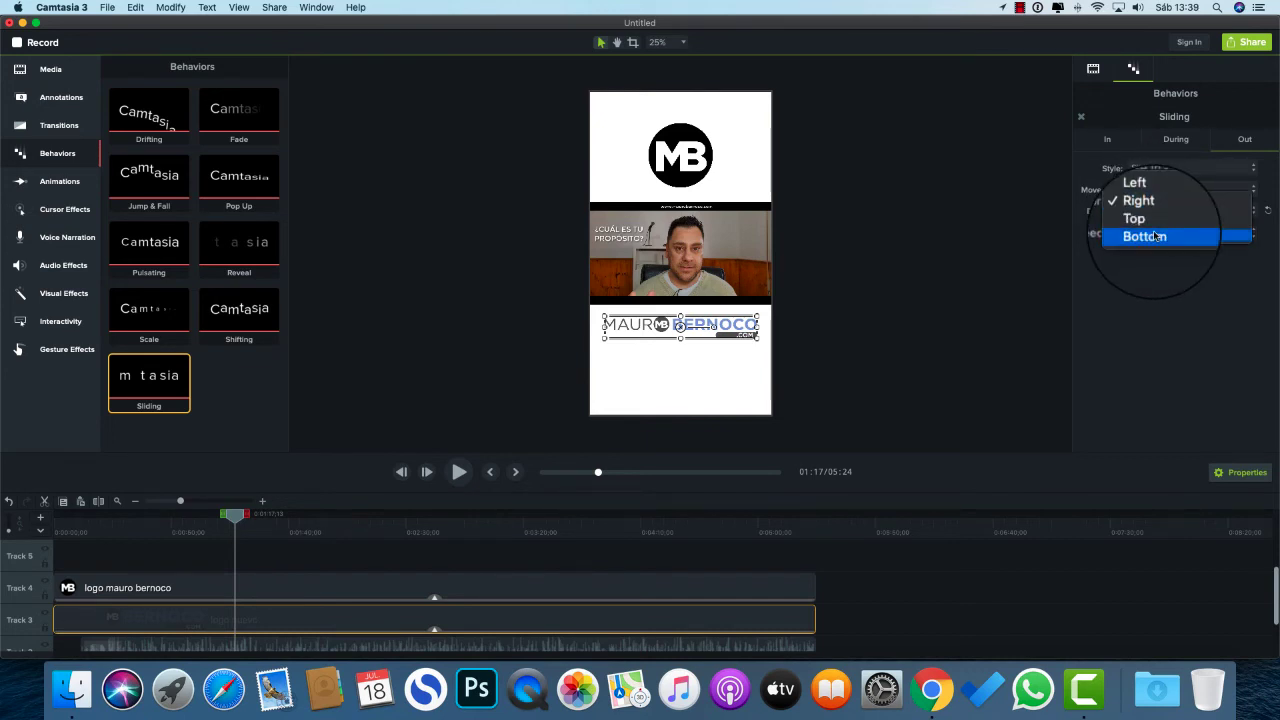
click(1155, 236)
- Set the logo nuevo behavior's During style to Pulsate with a scale of 108% and preview it
click(1176, 141)
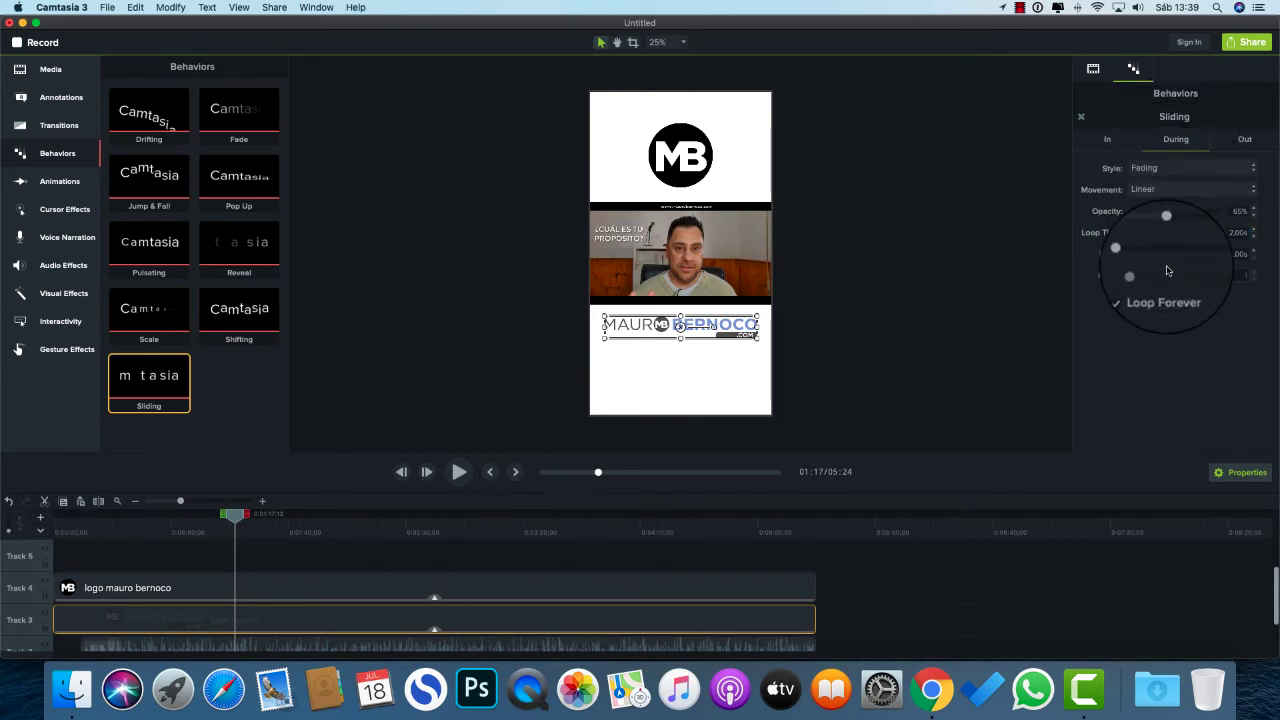
click(1155, 168)
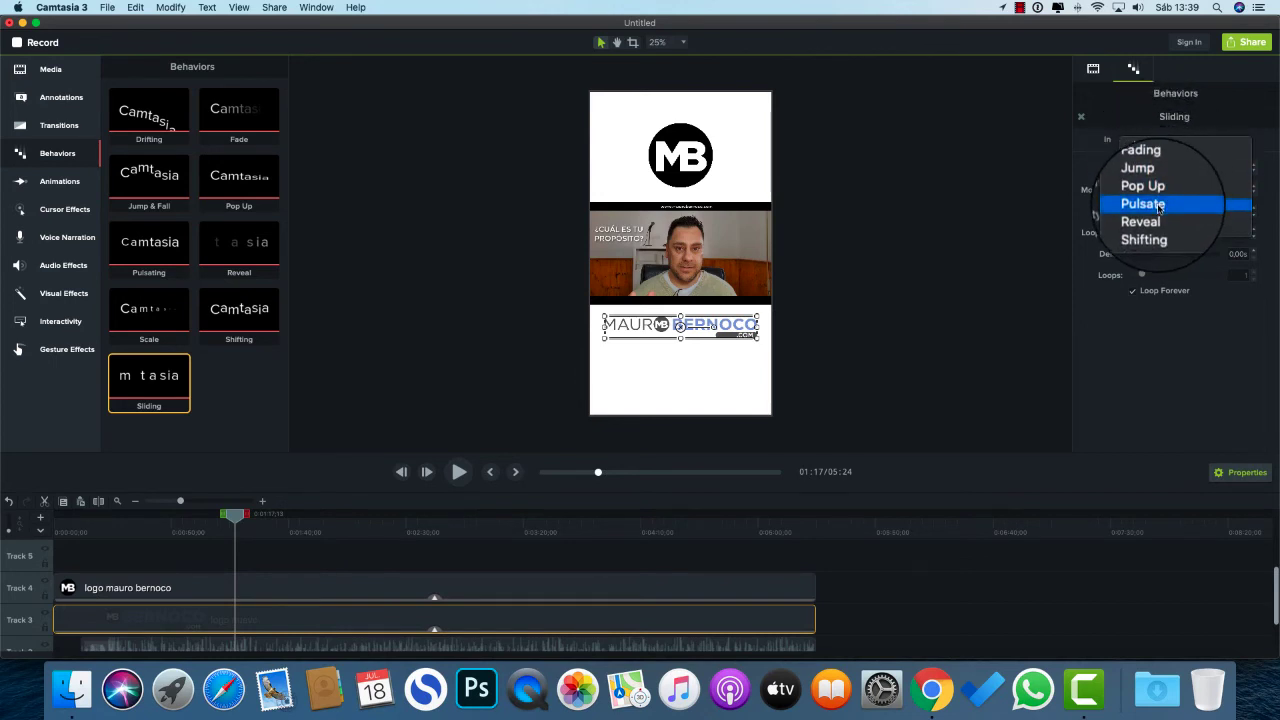
click(1158, 205)
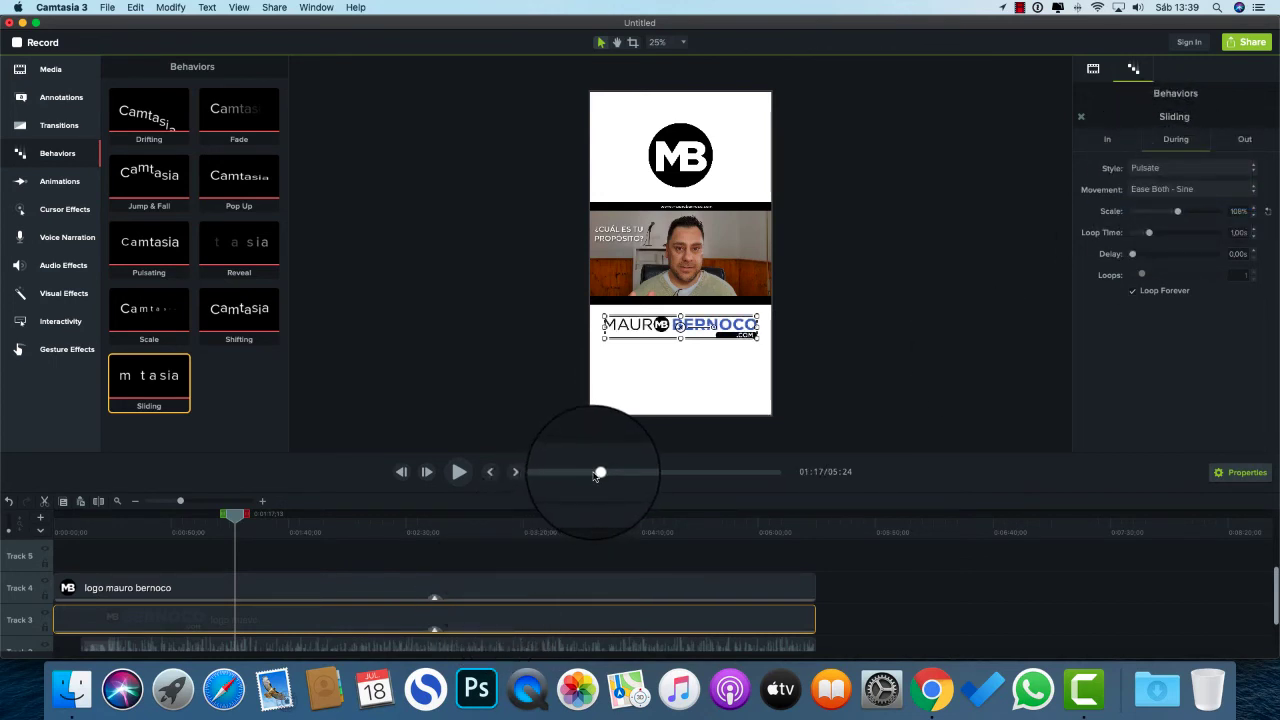
key(space)
click(867, 606)
key(space)
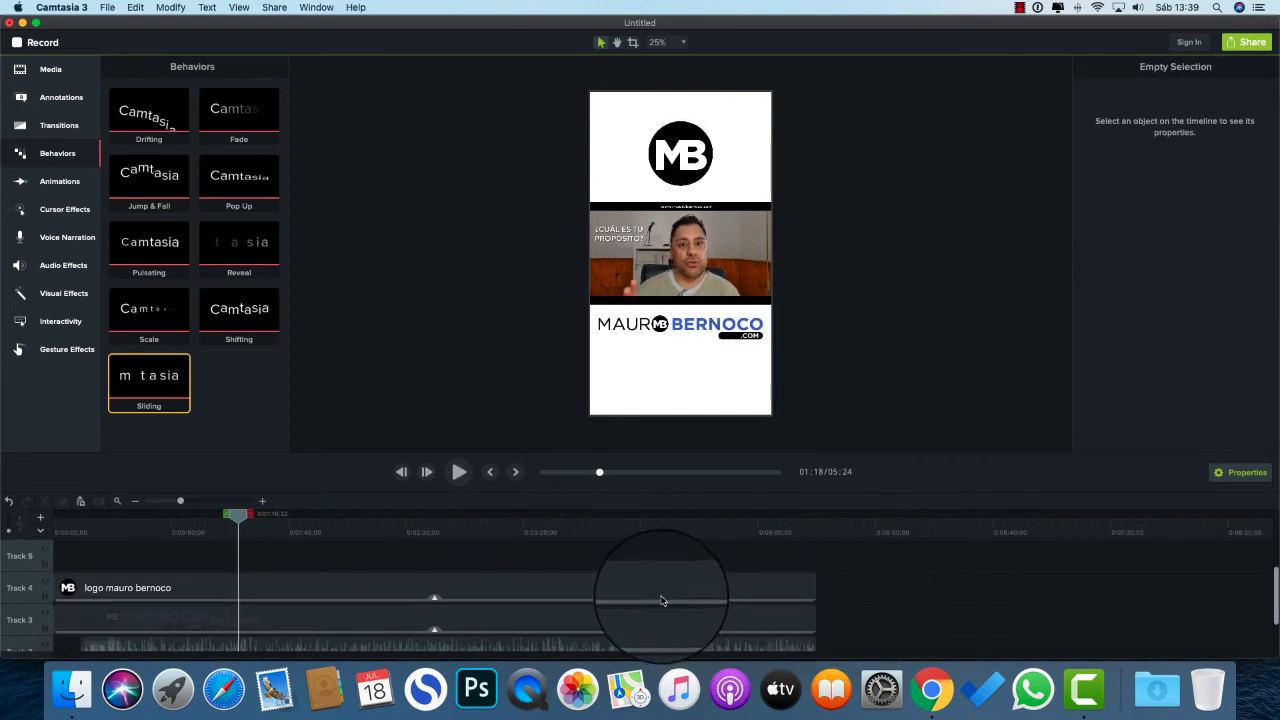
- Set the logo nuevo Pulsate scale to 103% and play the video again from the beginning
click(659, 619)
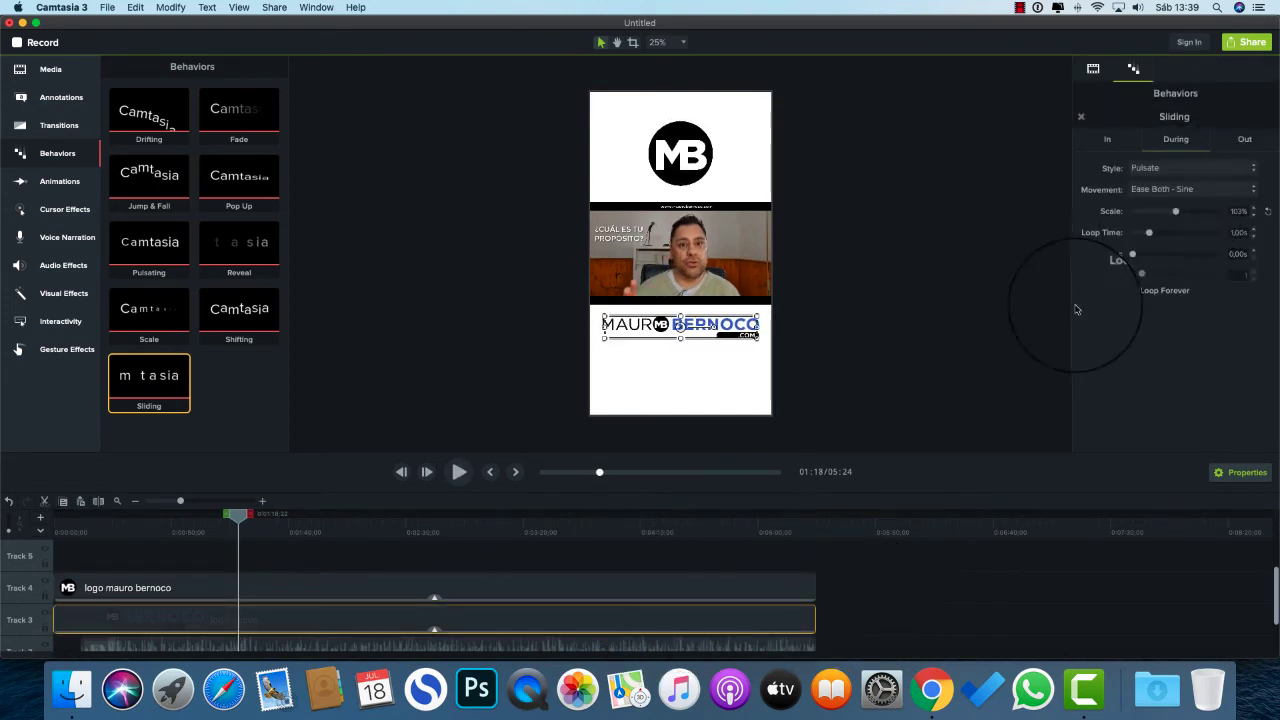
key(space)
click(880, 594)
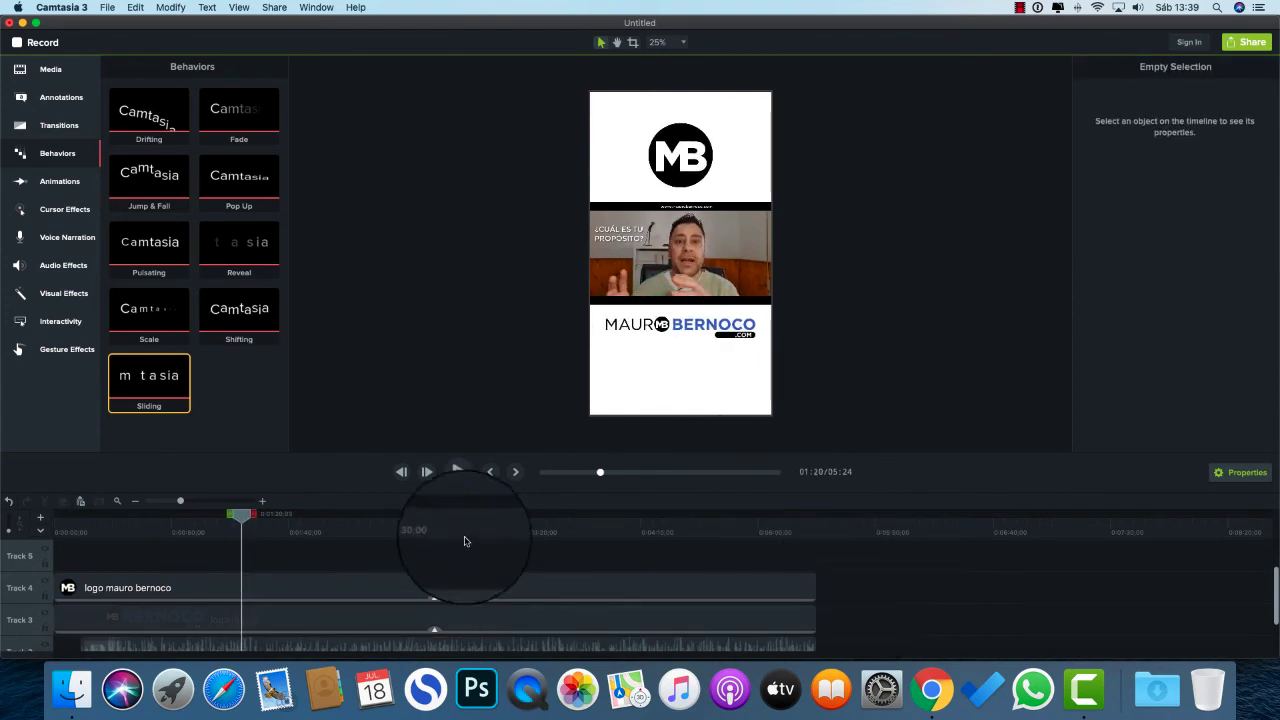
click(600, 472)
drag(600, 473, 392, 529)
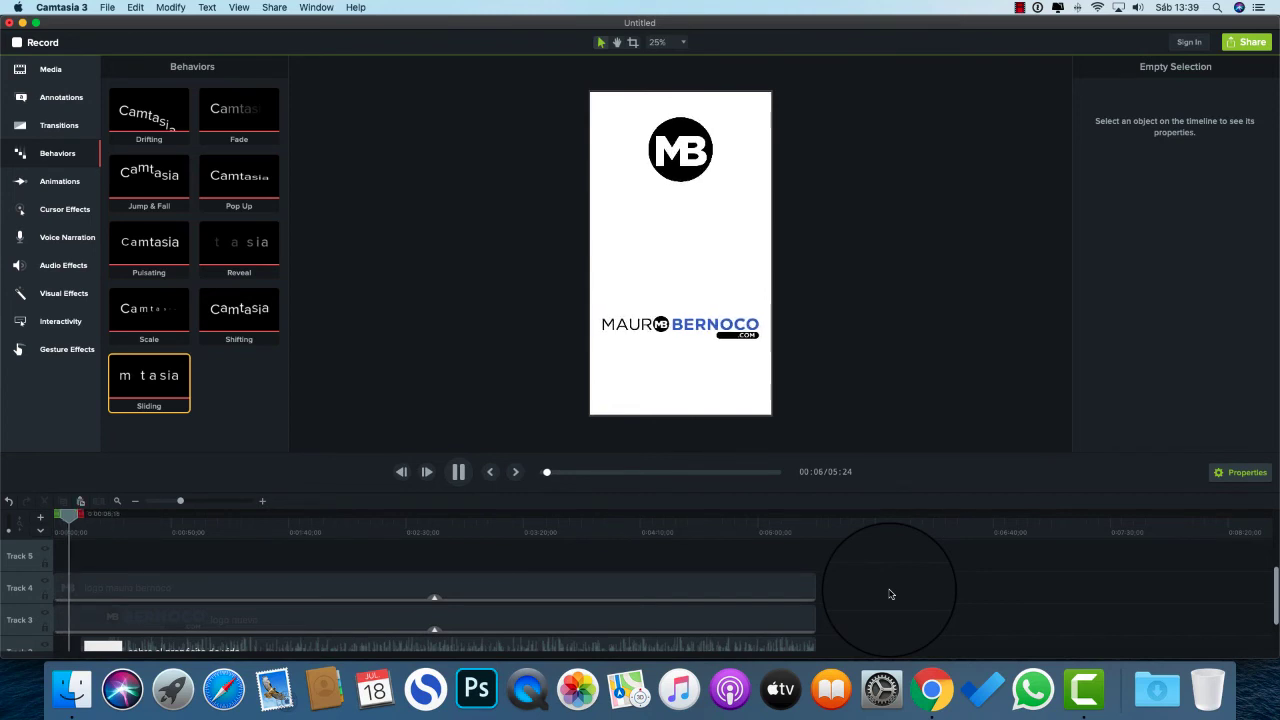
- Trim the opening title on Track 1 to end at 4 seconds and move the "sobre el propósito de vida" clip directly after it
scroll(400, 594, down, 2)
click(230, 606)
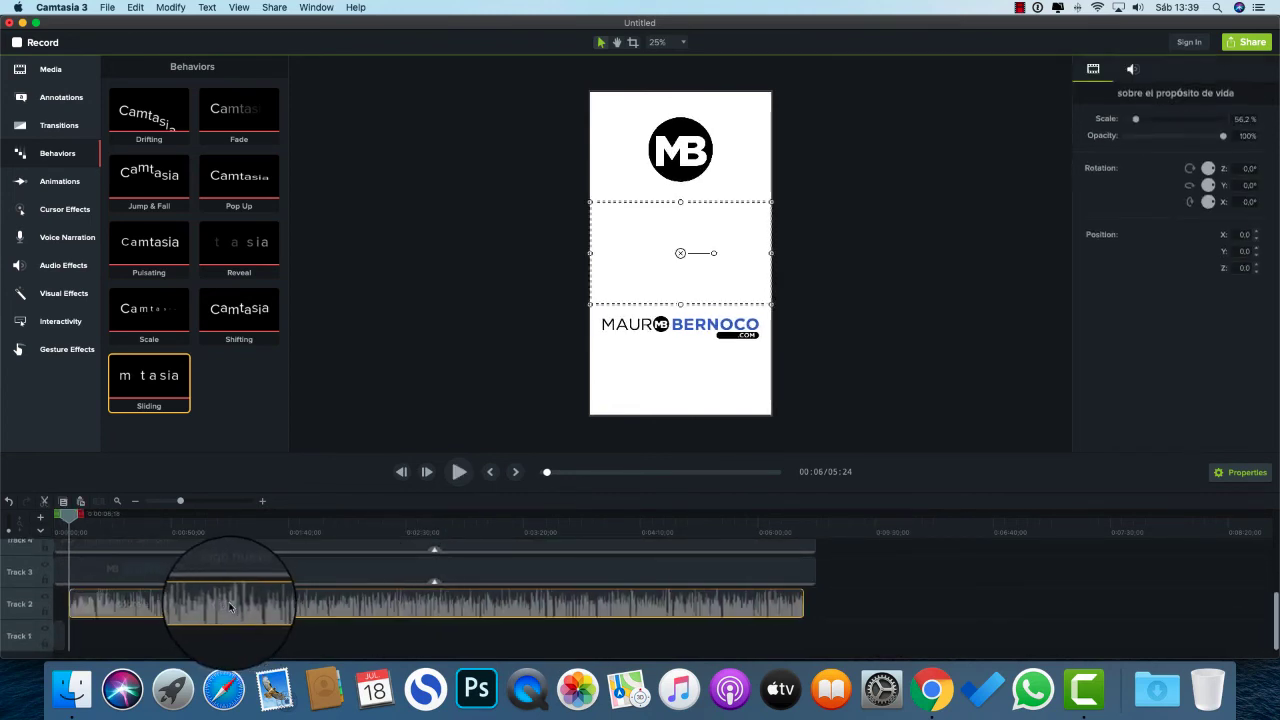
click(197, 502)
click(70, 632)
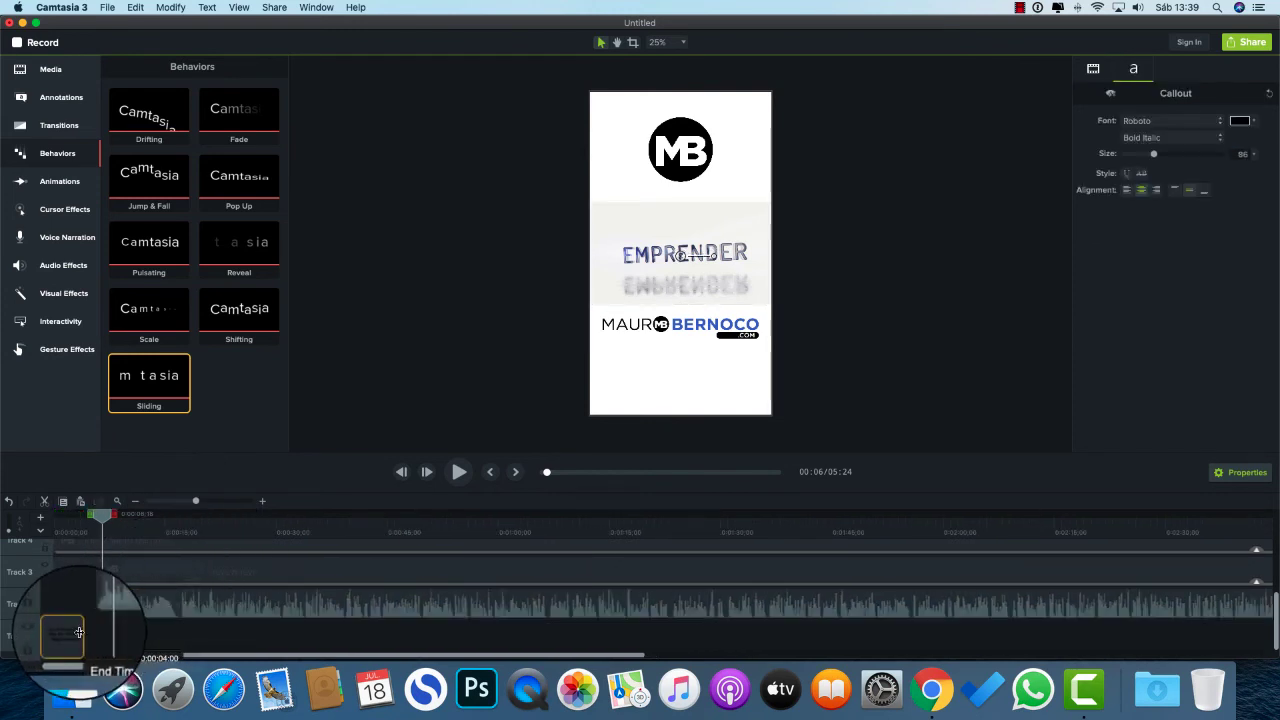
drag(153, 602, 145, 602)
- Play the video from the beginning and from around 0:39 and 1:43 to check the title timing and logo animations
drag(102, 516, 5, 541)
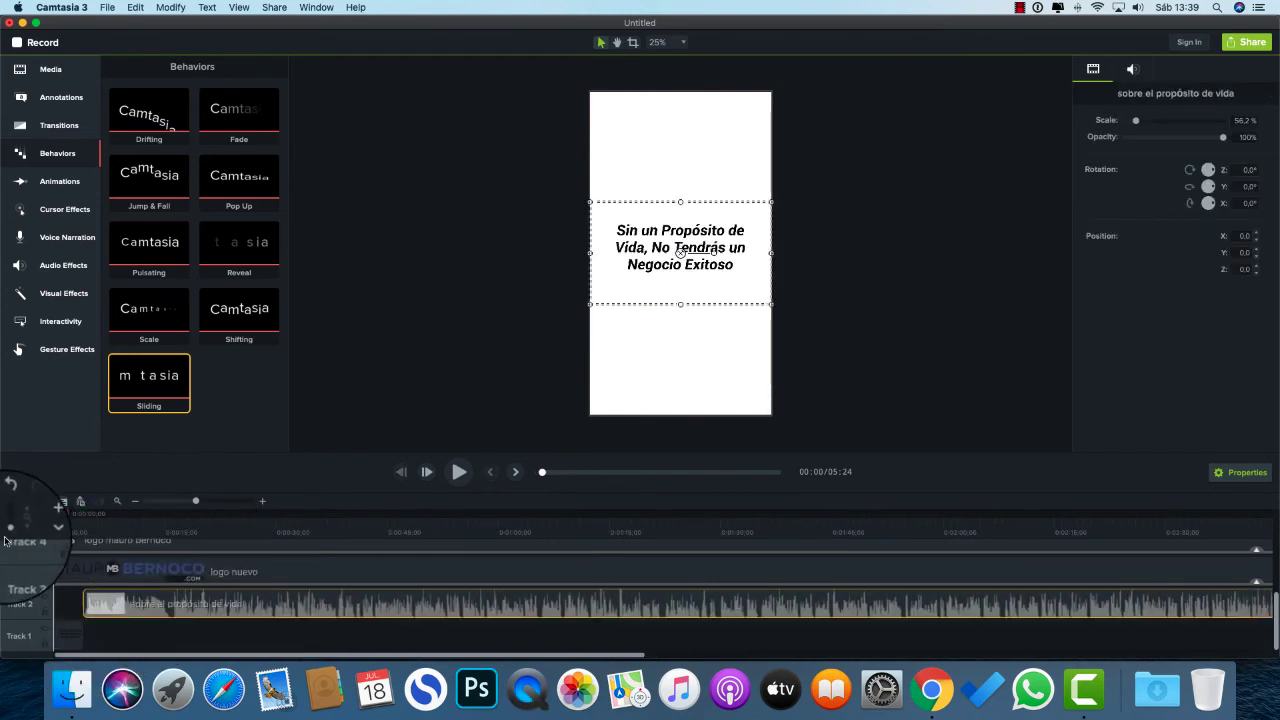
click(287, 627)
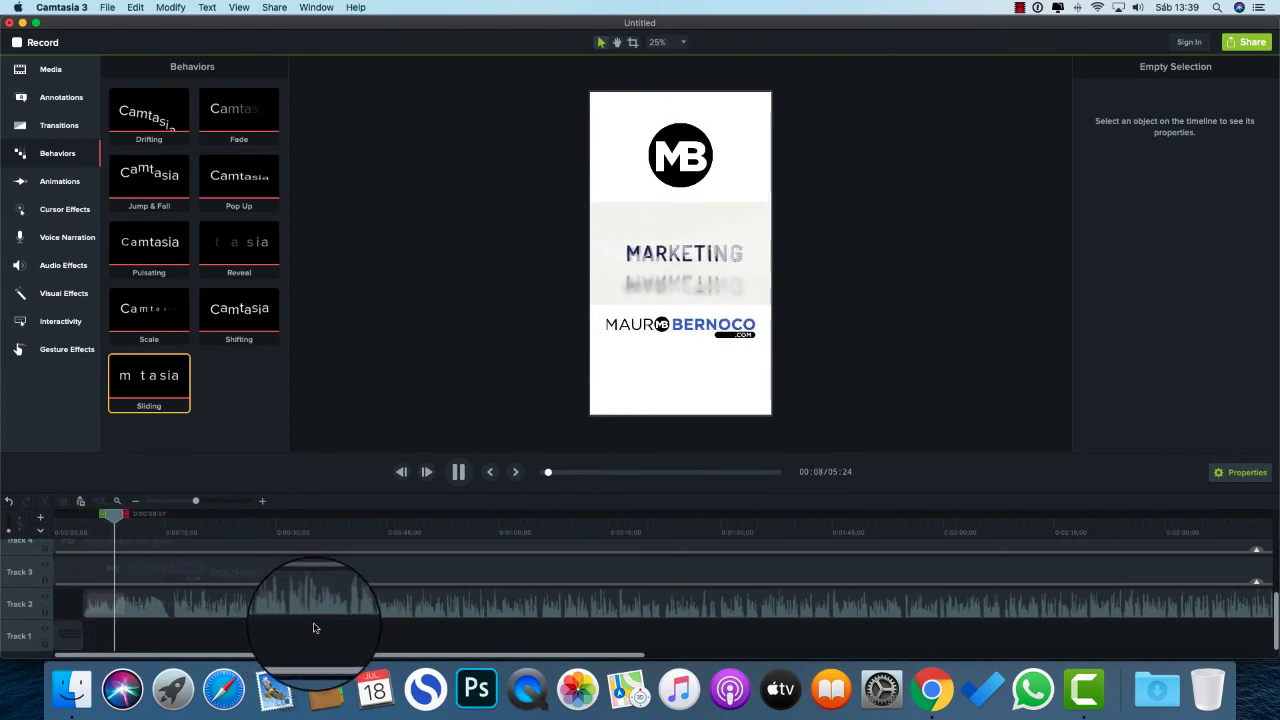
key(space)
click(318, 516)
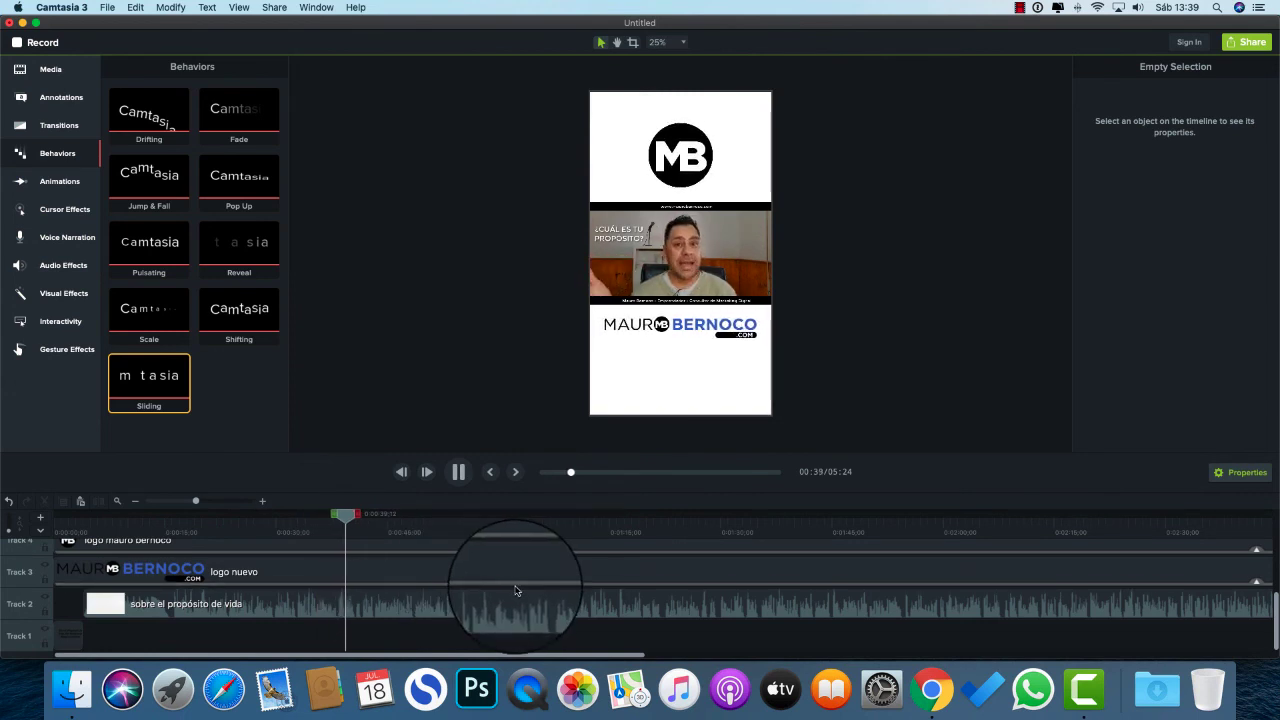
scroll(516, 591, right, 5)
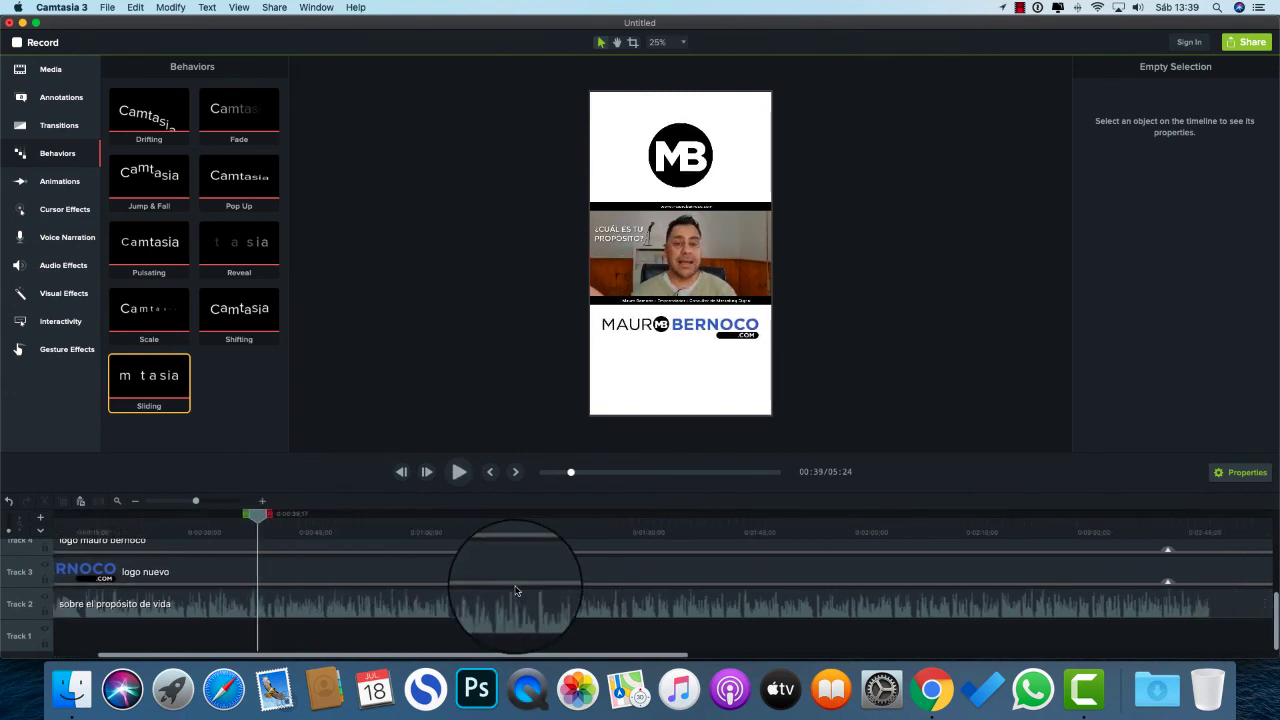
click(572, 526)
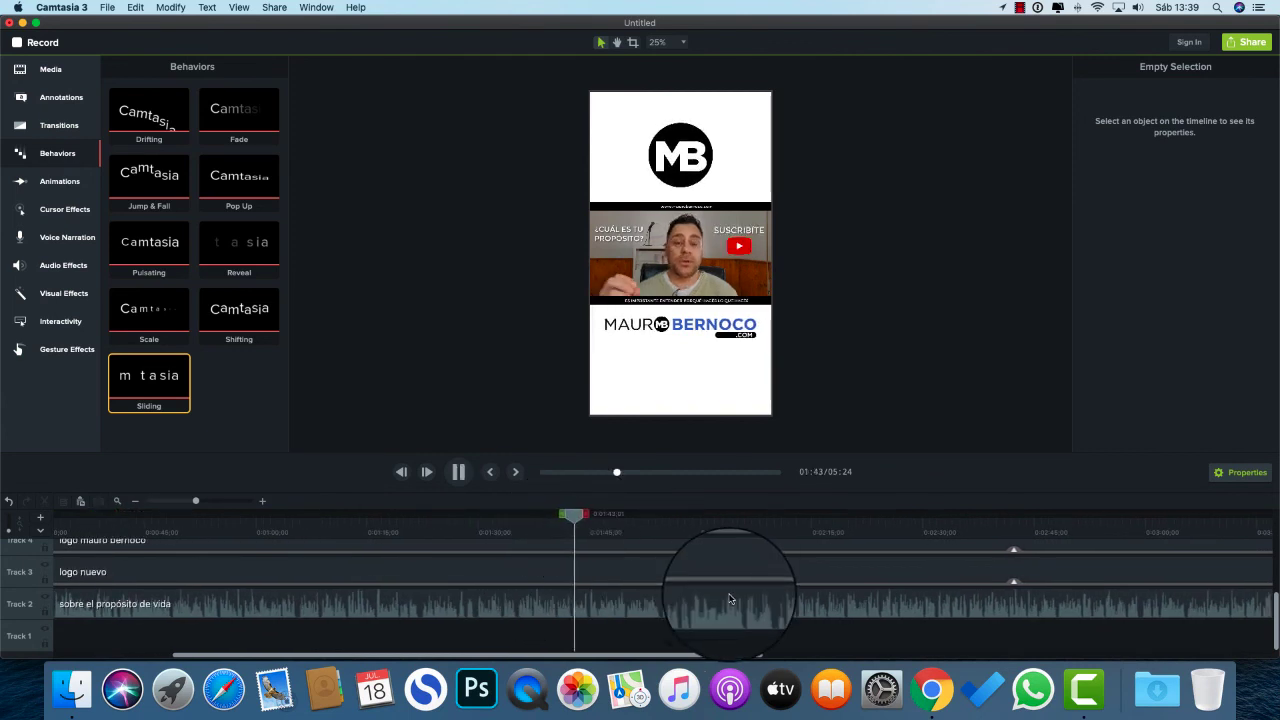
key(space)
- Shorten both logo clips to end with the "sobre el propósito de vida" clip and play the last seconds
scroll(740, 595, right, 20)
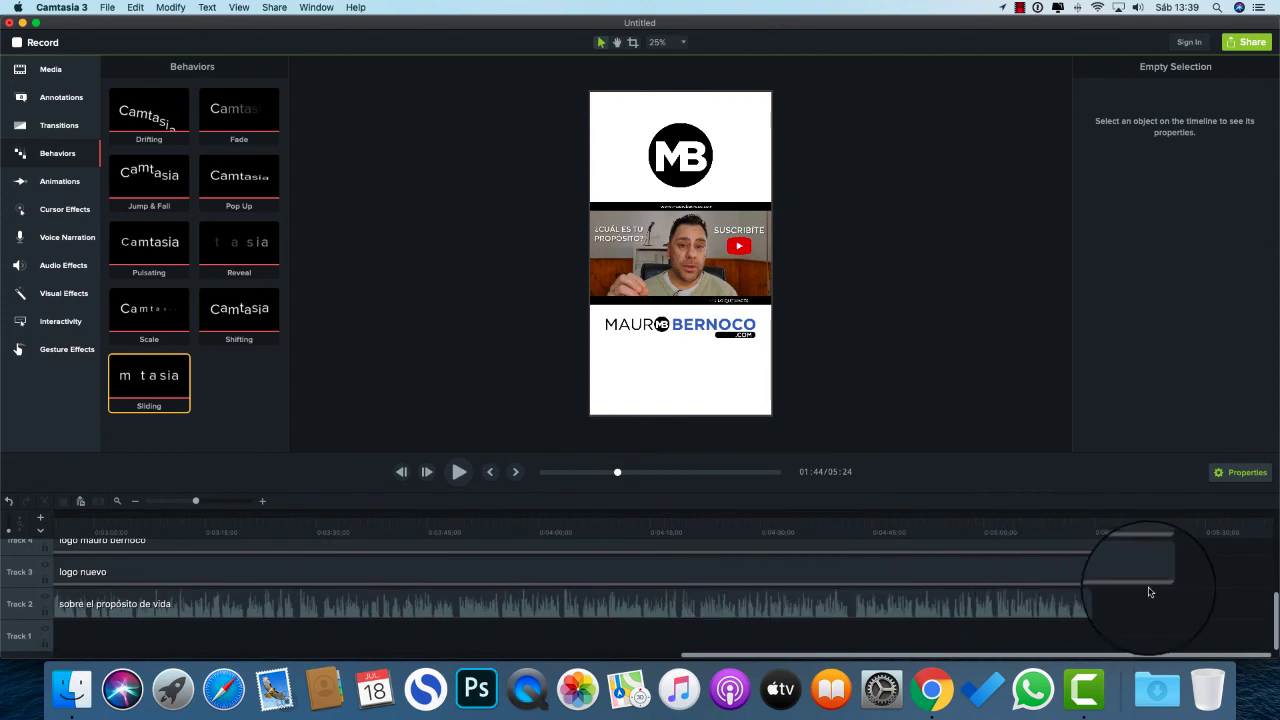
drag(1176, 571, 1095, 555)
click(1084, 528)
click(1140, 565)
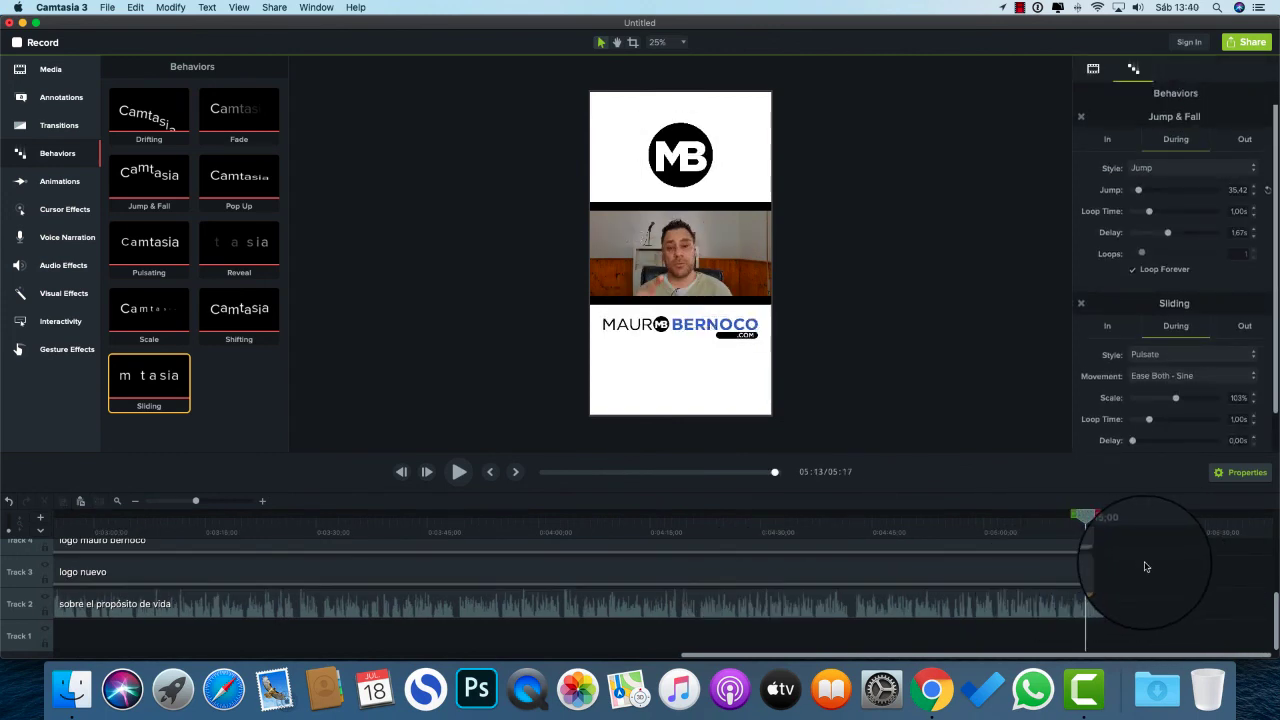
key(space)
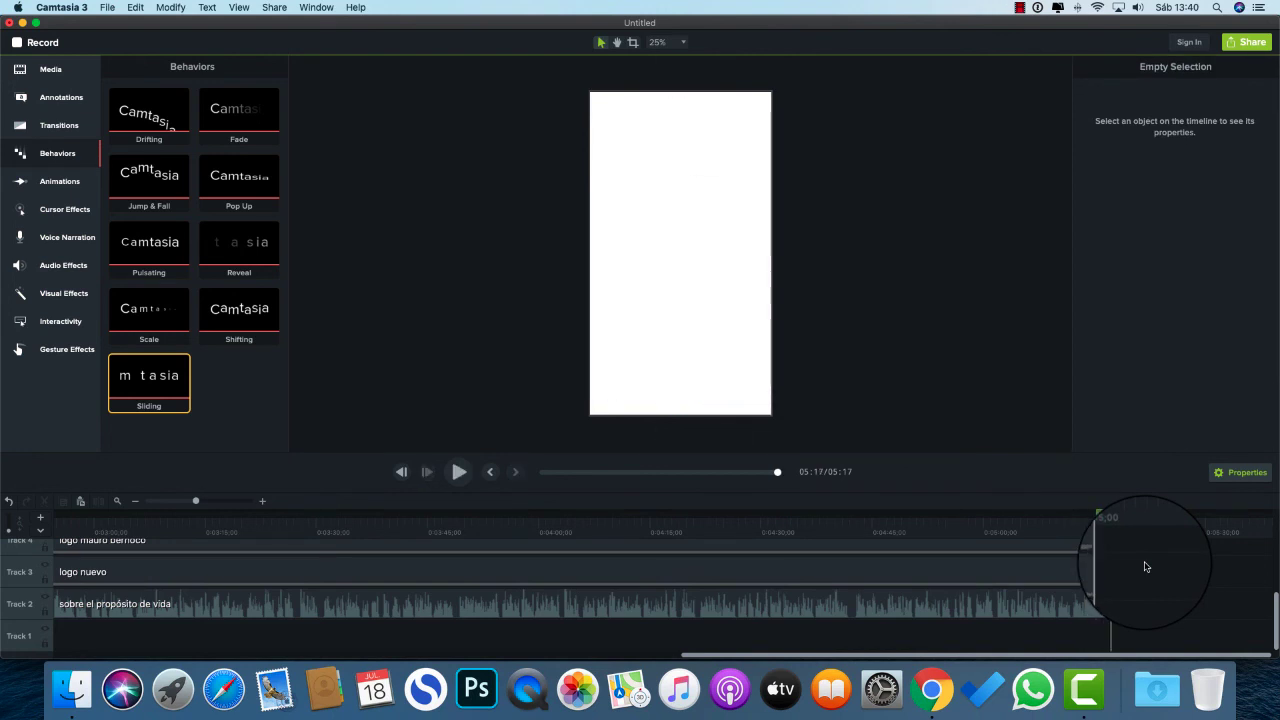
- Check the layout at 1:46 and play the video again from the beginning
scroll(1142, 568, left, 15)
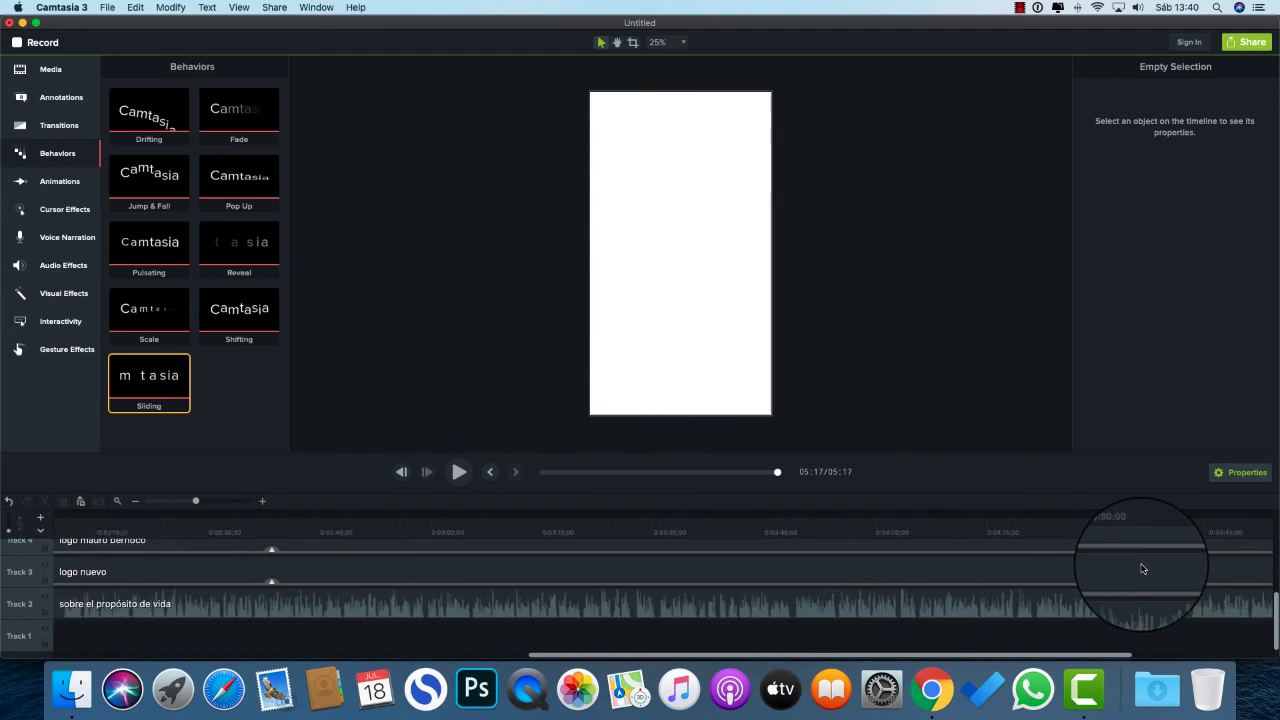
scroll(1142, 568, left, 10)
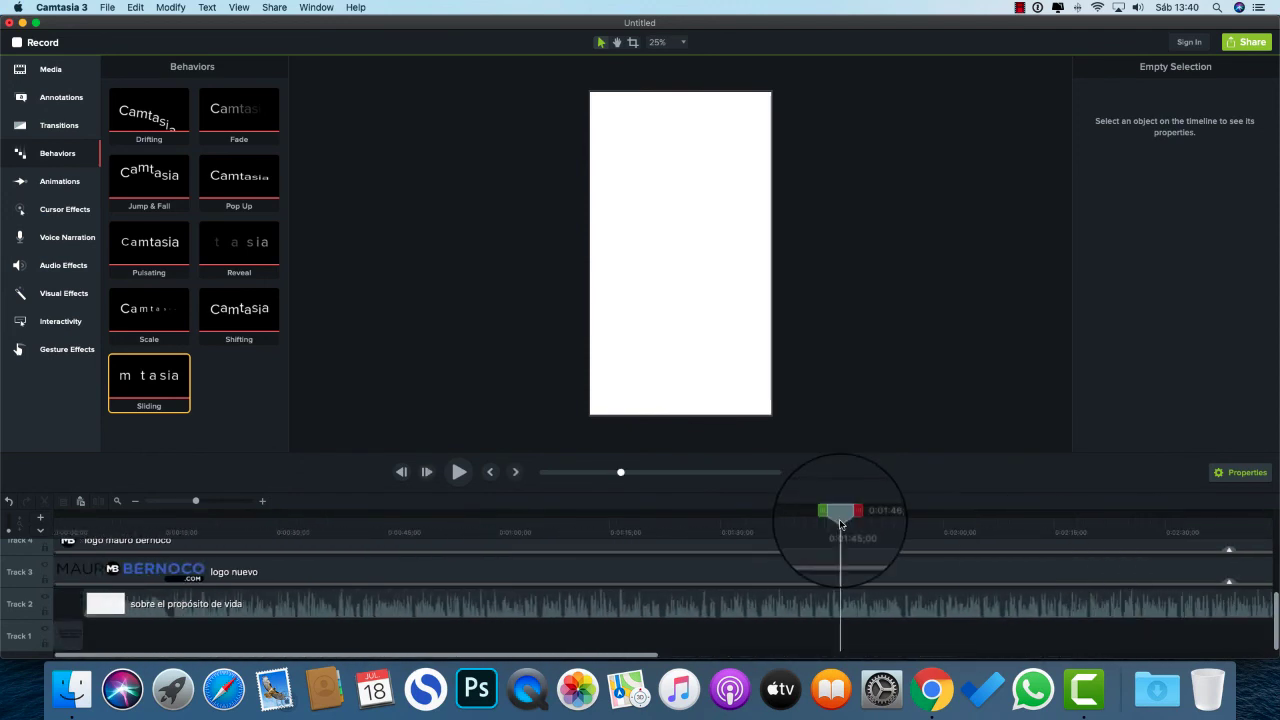
click(840, 514)
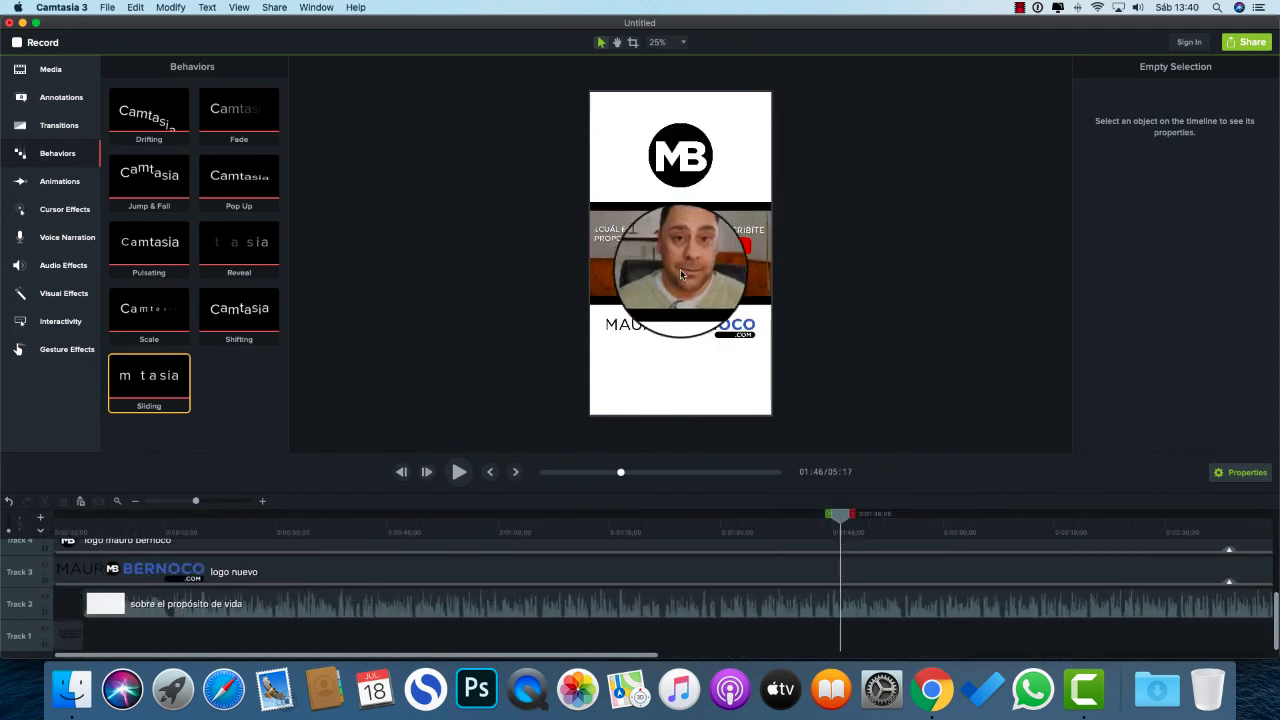
drag(680, 274, 683, 270)
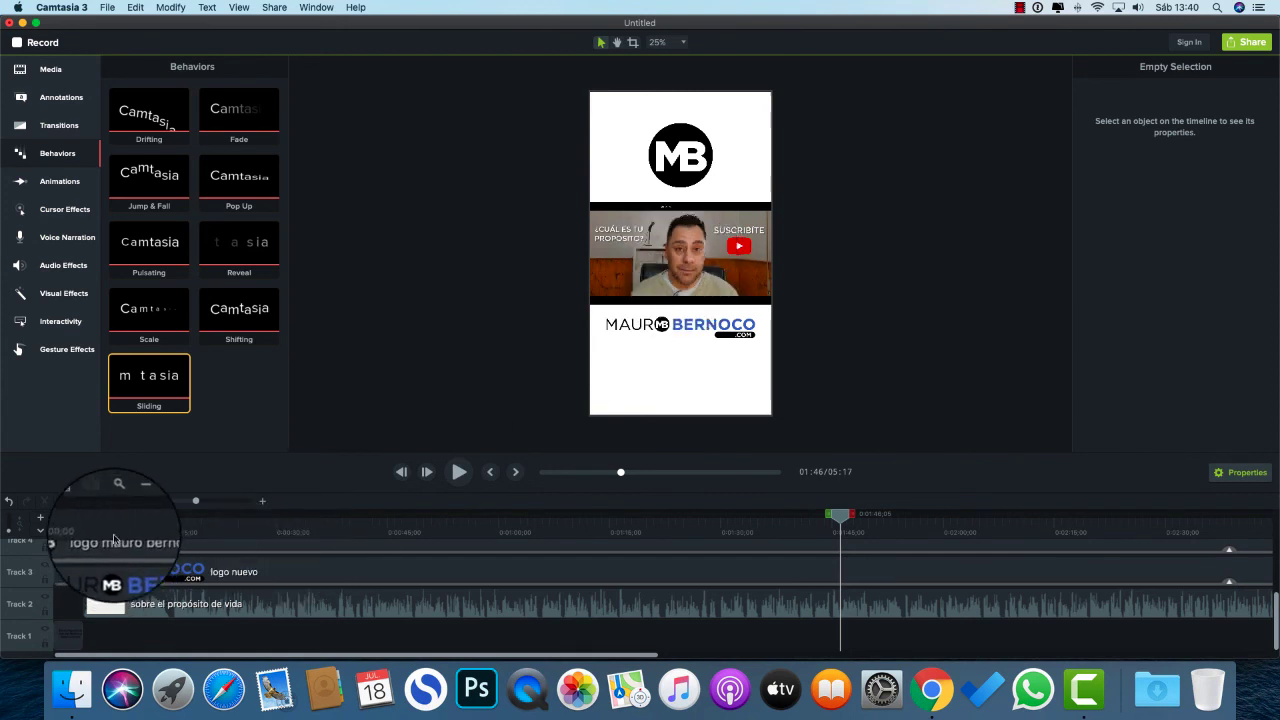
click(539, 476)
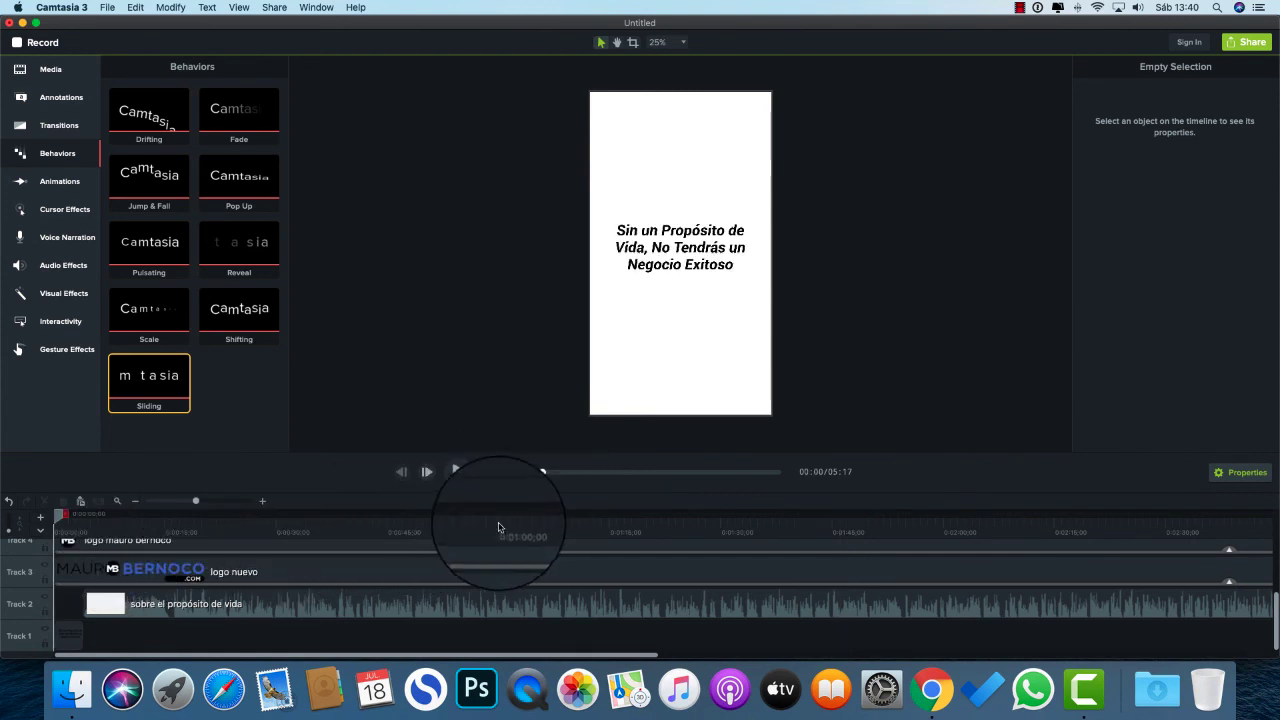
key(space)
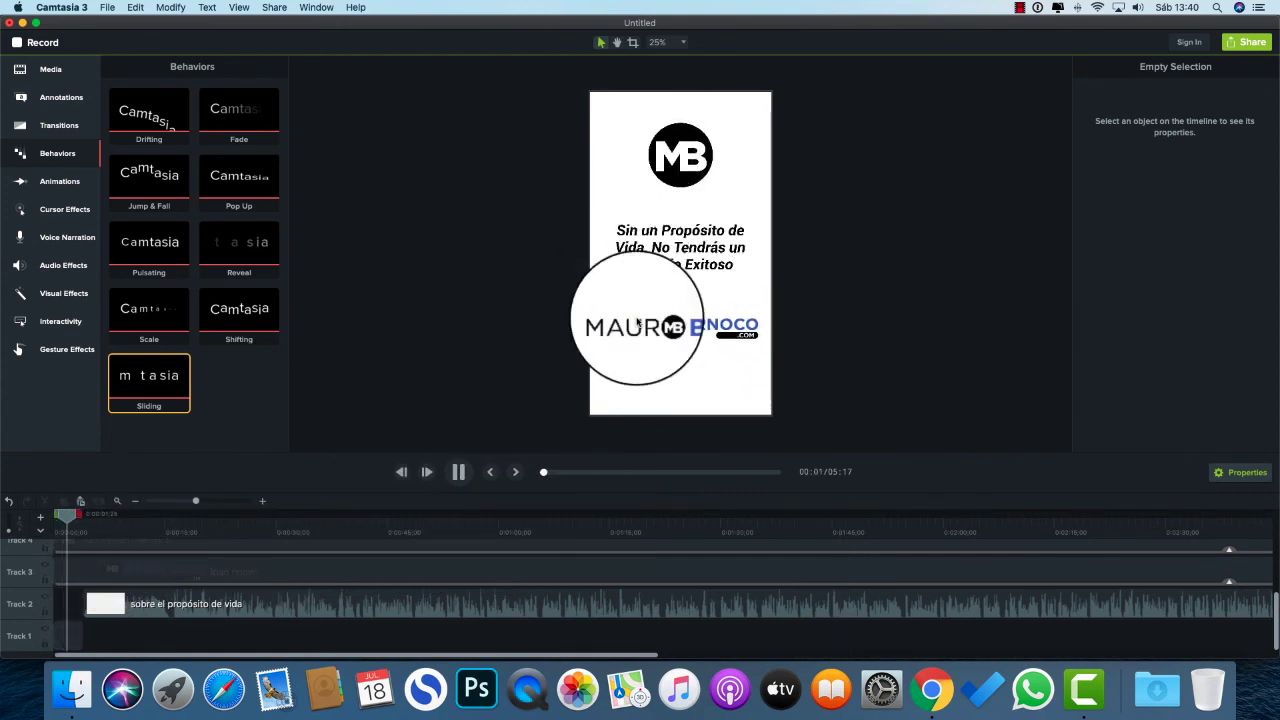